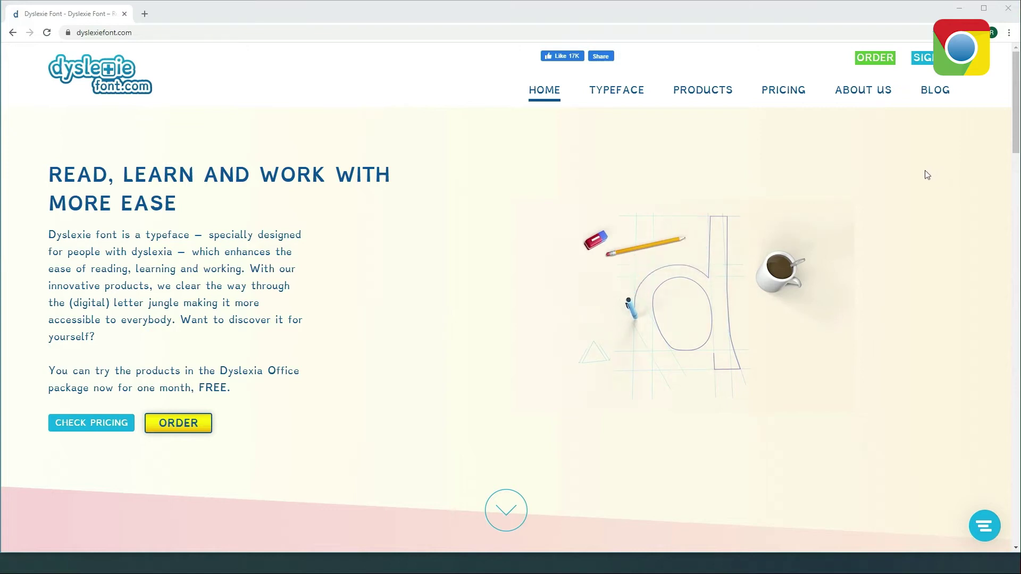
Sign in to the My Dyslexiefont customer portal with the pasted account e-mail and the saved password.
{"action": "left_click", "coordinate": [928, 57]}
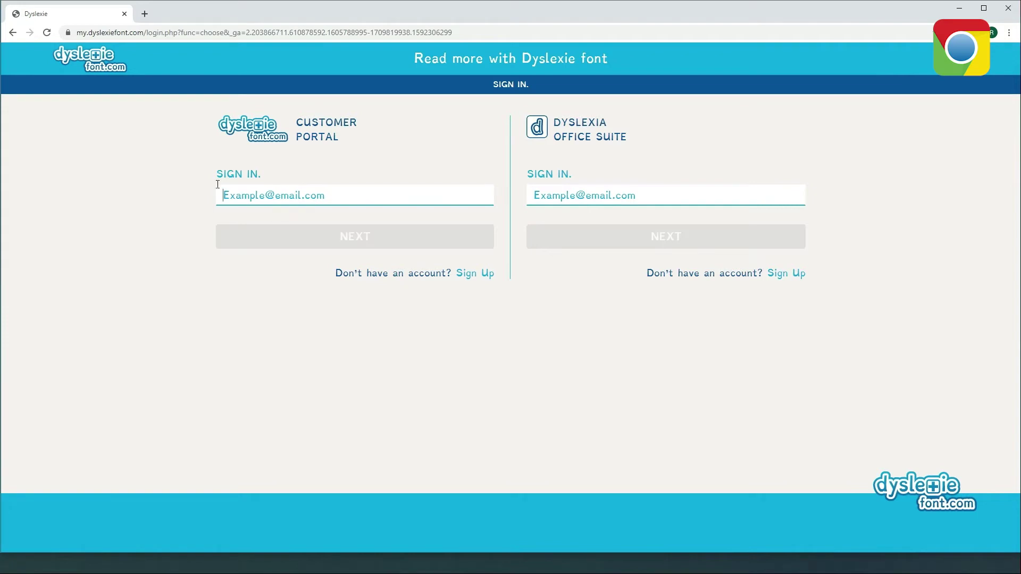
{"action": "left_click", "coordinate": [286, 196]}
{"action": "key", "text": "ctrl+v"}
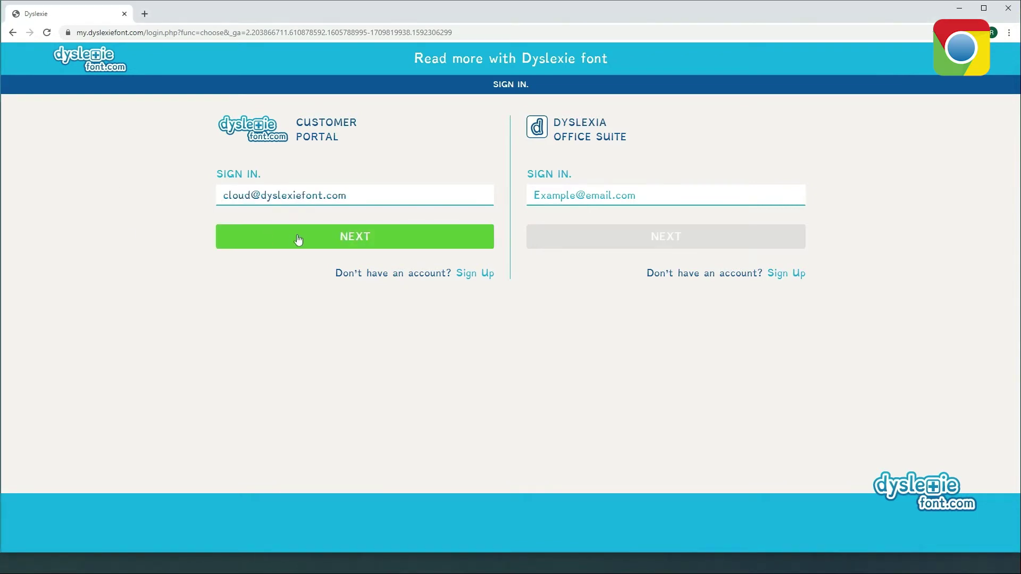
{"action": "left_click", "coordinate": [297, 240]}
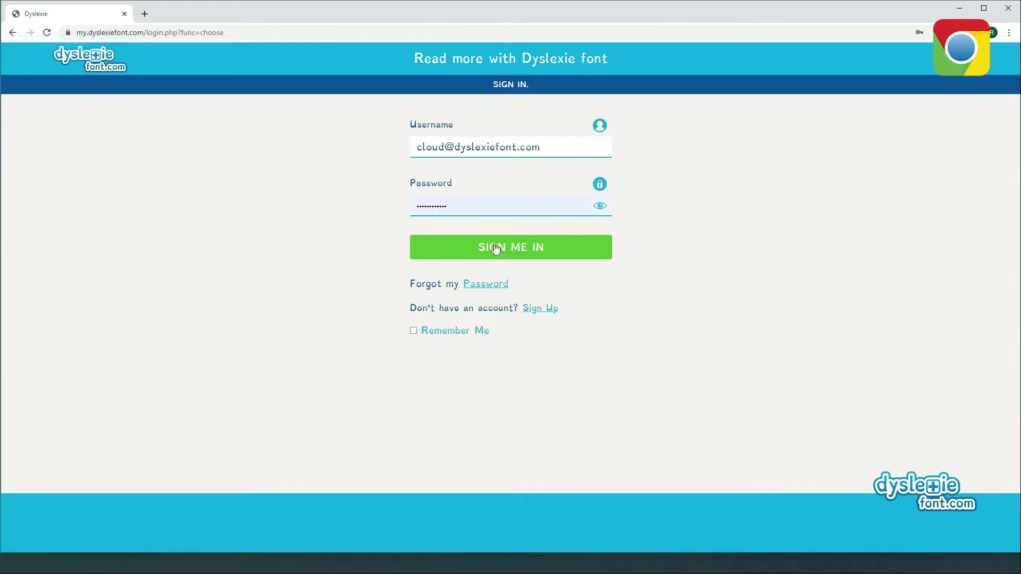
{"action": "left_click", "coordinate": [517, 251]}
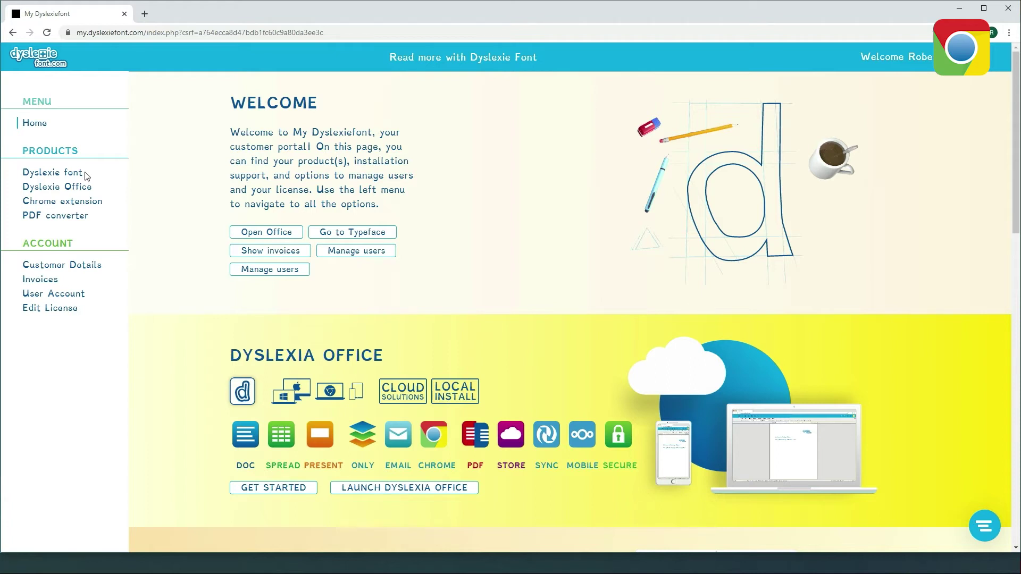
Add the DyslexieFont extension to Chrome from its Chrome Web Store page.
{"action": "left_click", "coordinate": [45, 204]}
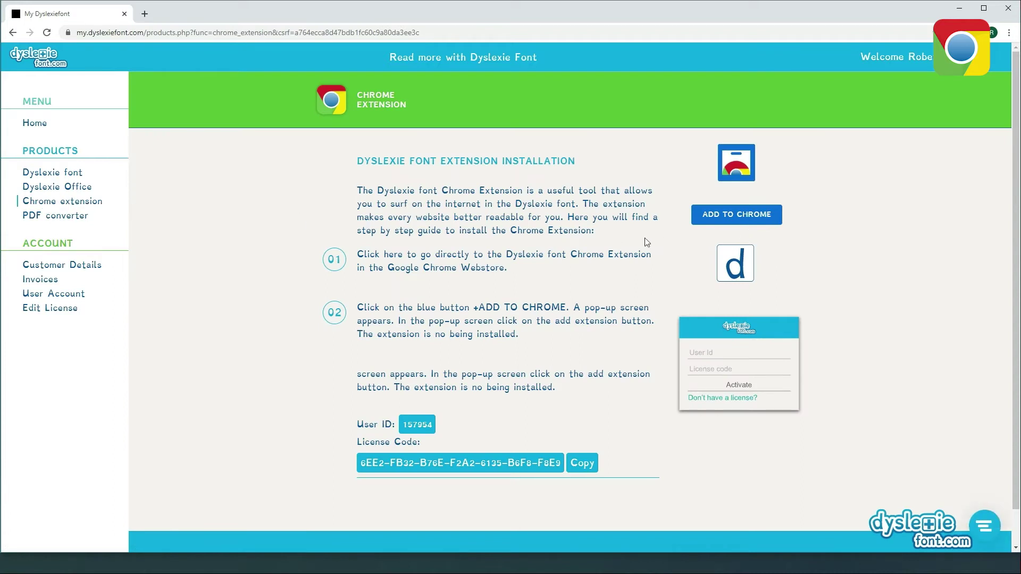
{"action": "left_click", "coordinate": [742, 219]}
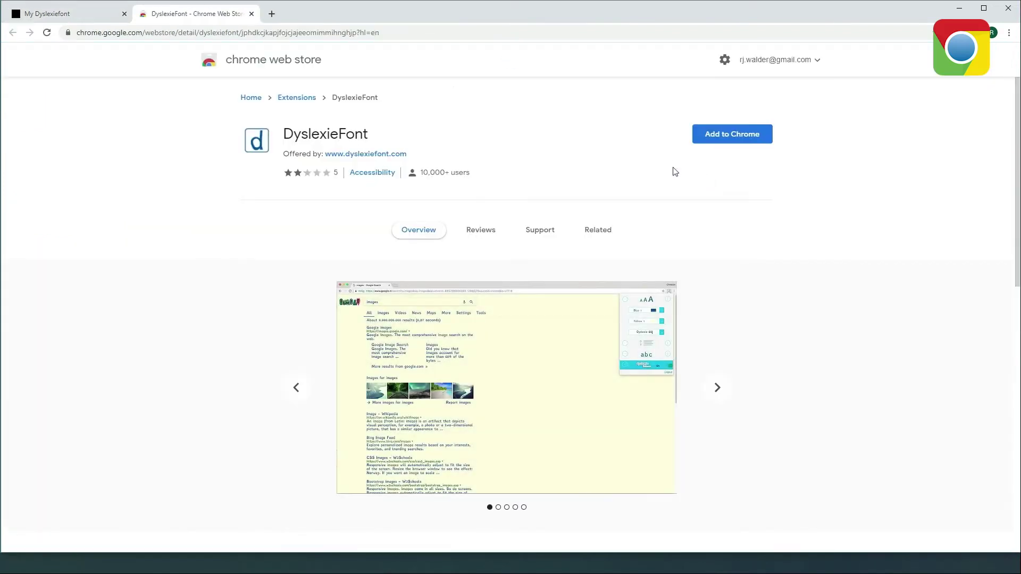
{"action": "left_click", "coordinate": [734, 136]}
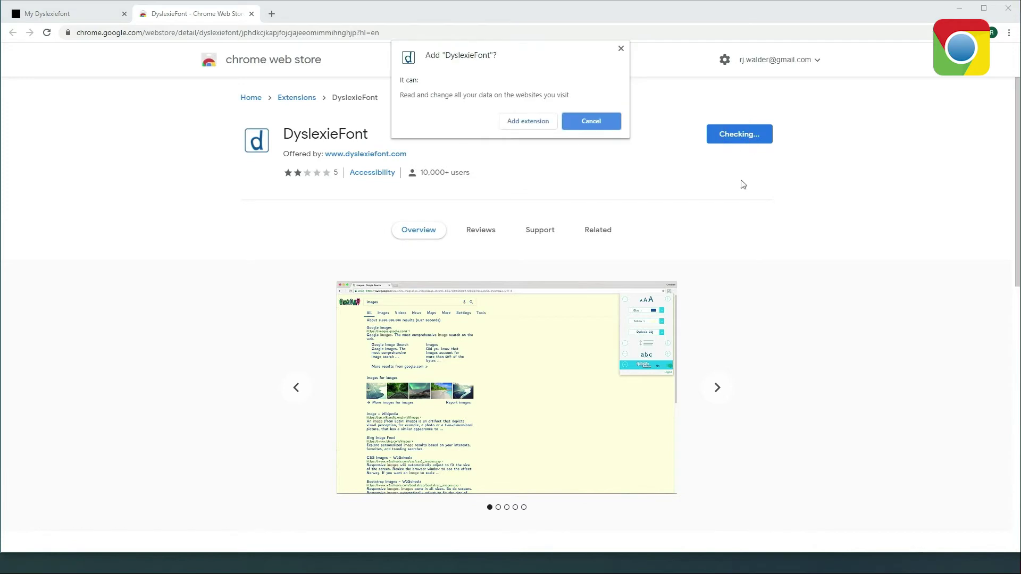
{"action": "left_click", "coordinate": [528, 121]}
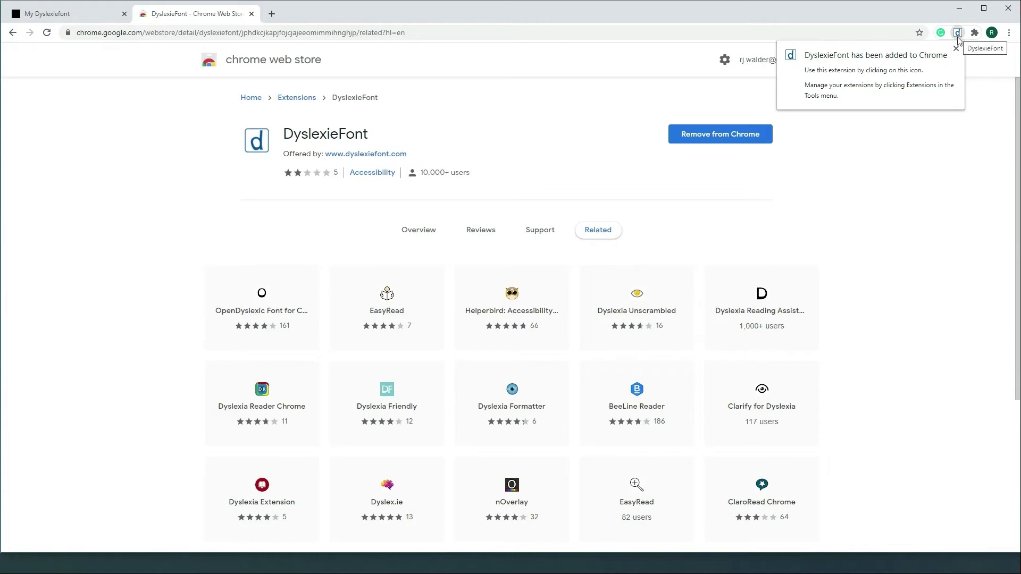
{"action": "left_click", "coordinate": [955, 49]}
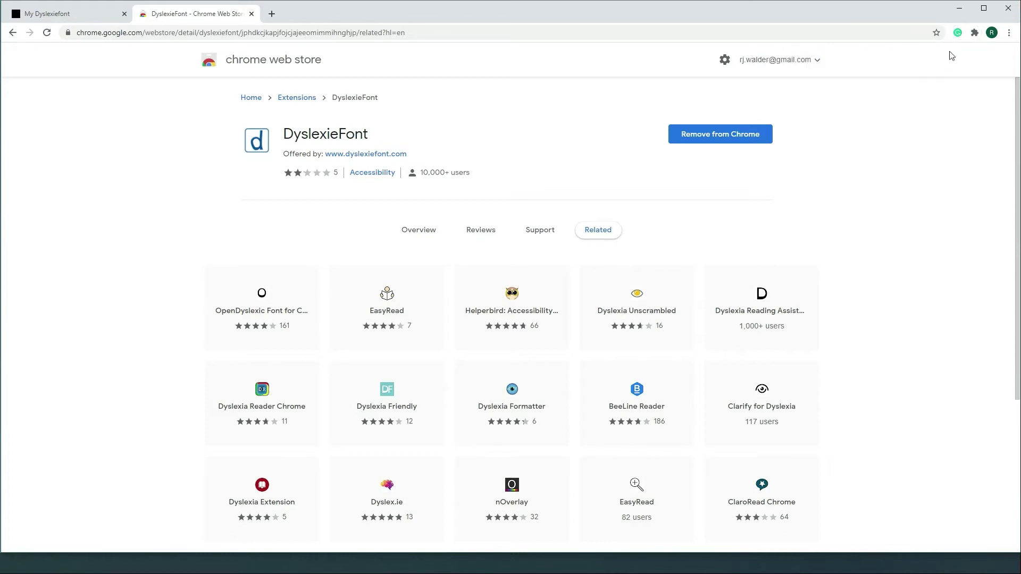
Pin DyslexieFont to the browser toolbar from the Extensions menu.
{"action": "left_click", "coordinate": [974, 34]}
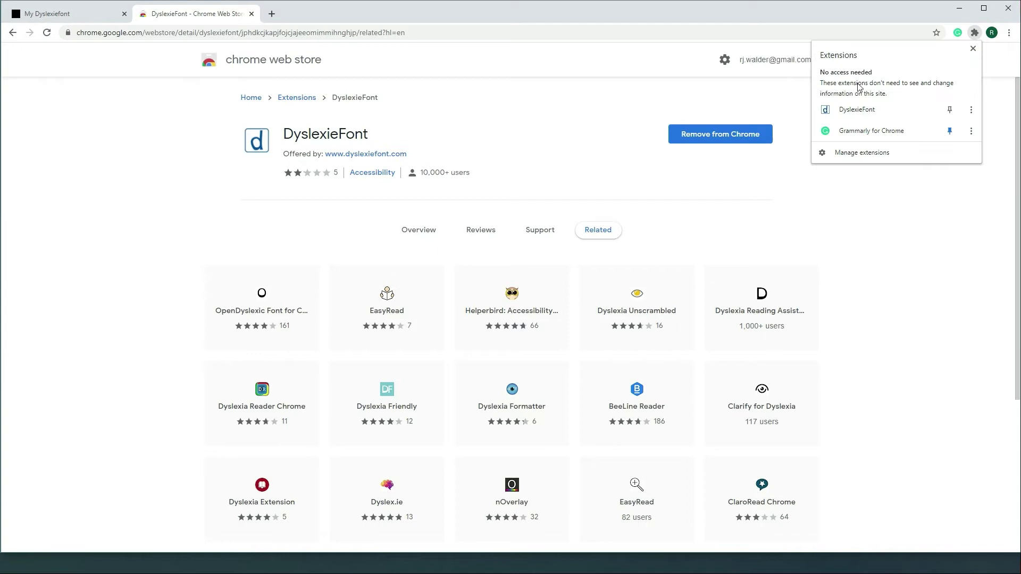
{"action": "left_click", "coordinate": [950, 111]}
{"action": "left_click", "coordinate": [900, 203]}
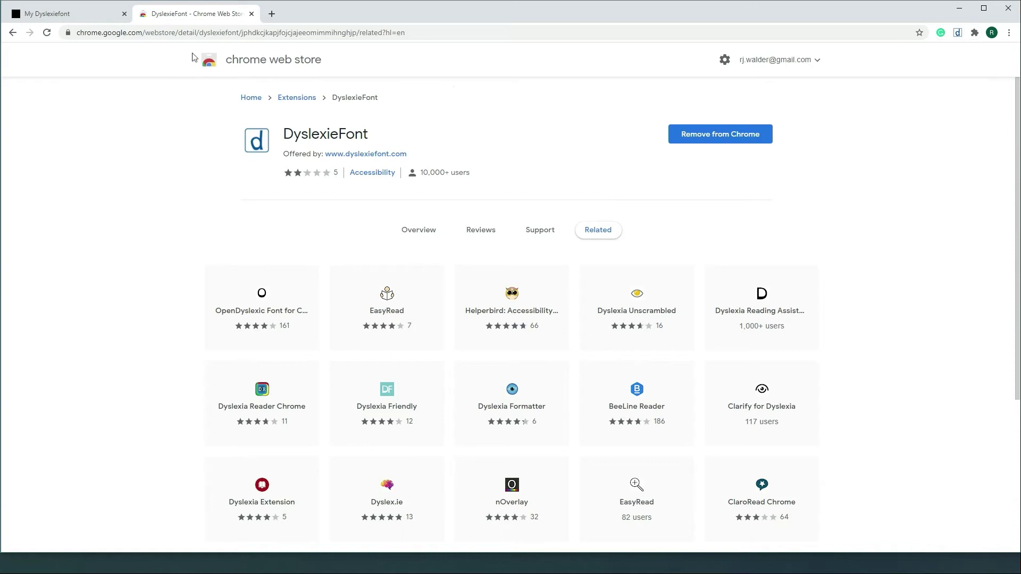
Copy the account's User ID from the portal page into the extension's User Id field.
{"action": "left_click", "coordinate": [69, 14]}
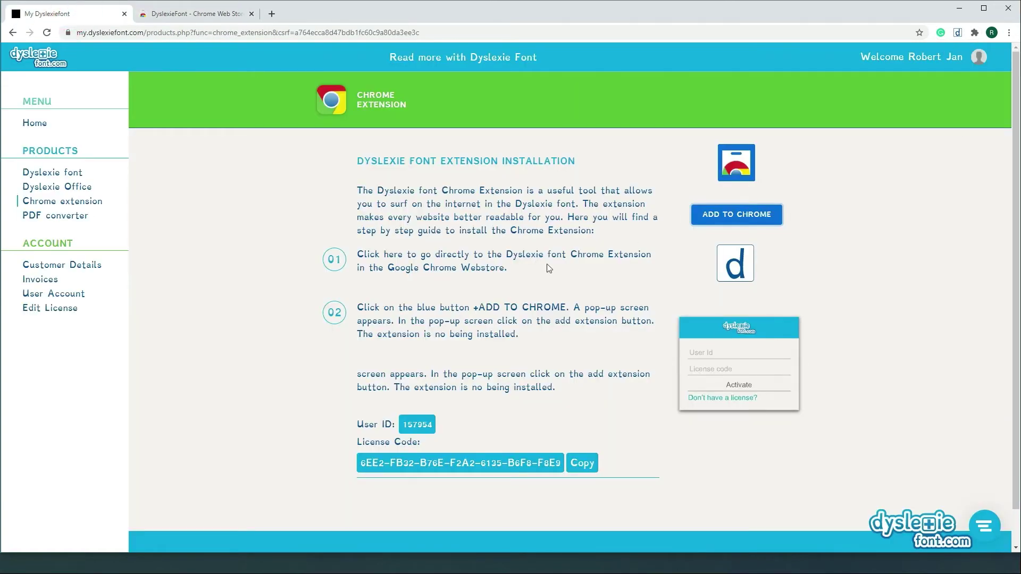
{"action": "left_click", "coordinate": [958, 34]}
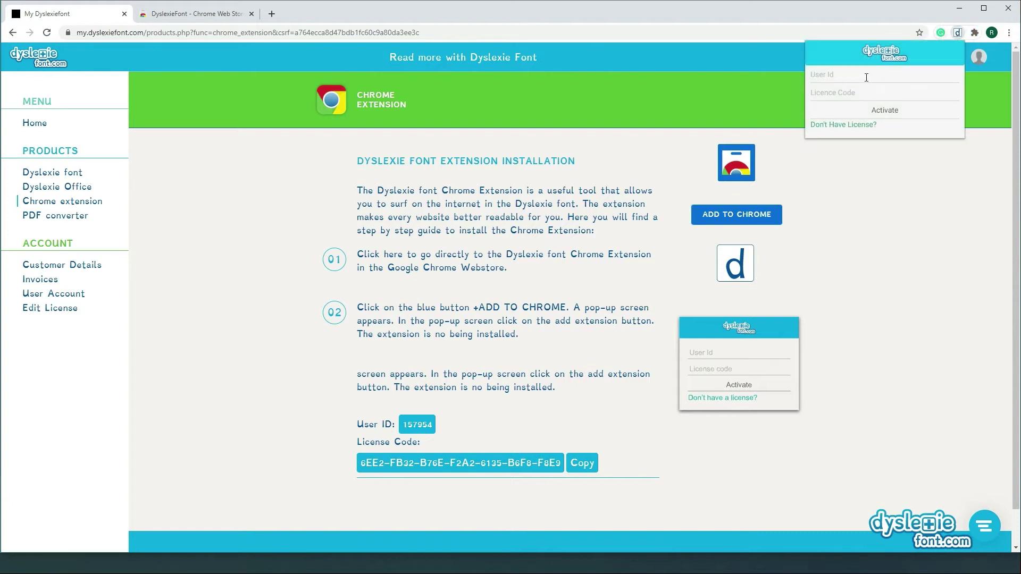
{"action": "double_click", "coordinate": [417, 424]}
{"action": "key", "text": "ctrl+c"}
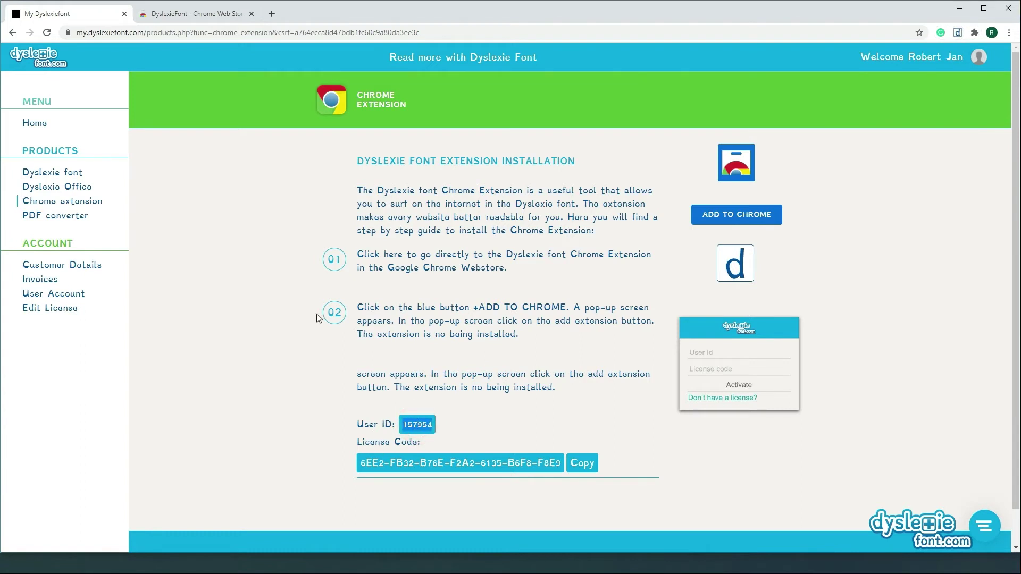
{"action": "left_click", "coordinate": [958, 33]}
{"action": "left_click", "coordinate": [833, 74]}
{"action": "key", "text": "ctrl+v"}
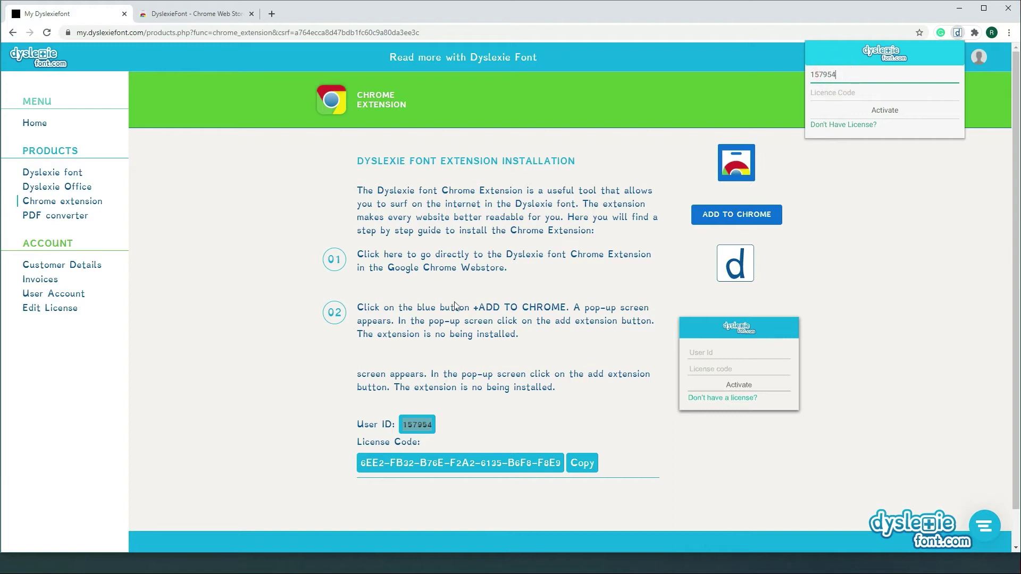
{"action": "left_click", "coordinate": [457, 335]}
Paste the licence code into the extension's License Code field and activate the extension.
{"action": "triple_click", "coordinate": [460, 465]}
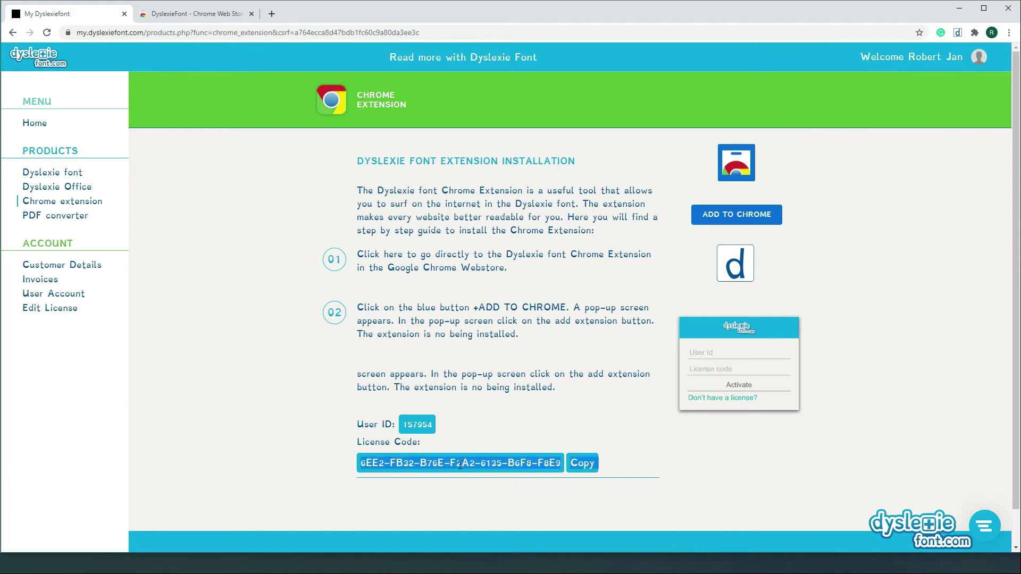
{"action": "left_click", "coordinate": [582, 463]}
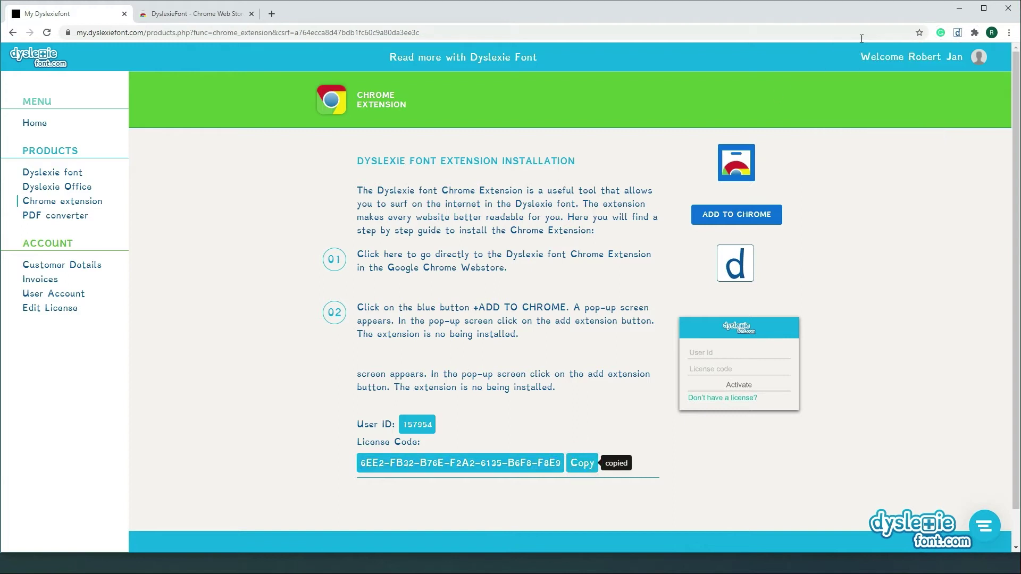
{"action": "left_click", "coordinate": [945, 34]}
{"action": "left_click", "coordinate": [857, 92]}
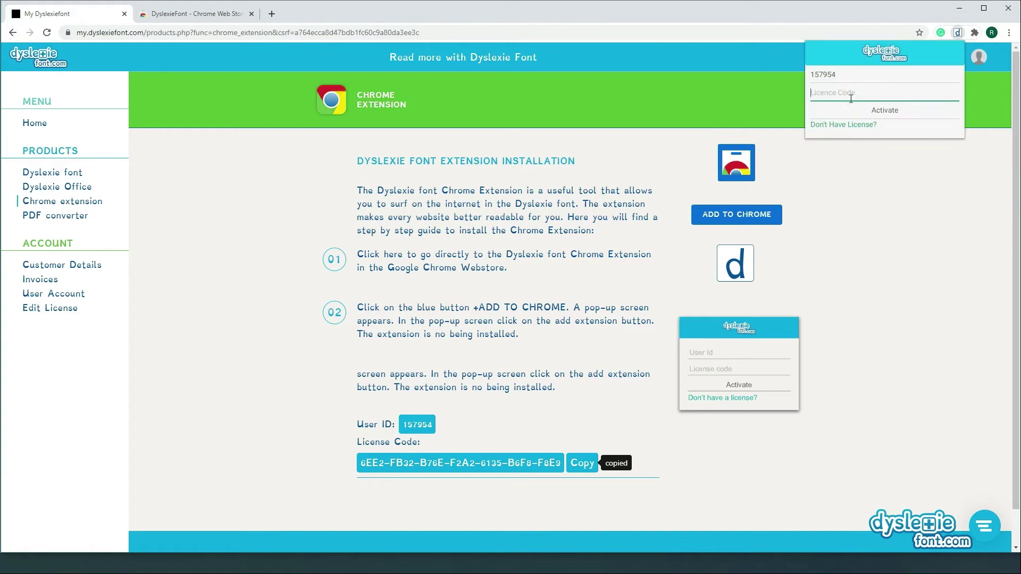
{"action": "key", "text": "ctrl+v"}
{"action": "left_click", "coordinate": [891, 111]}
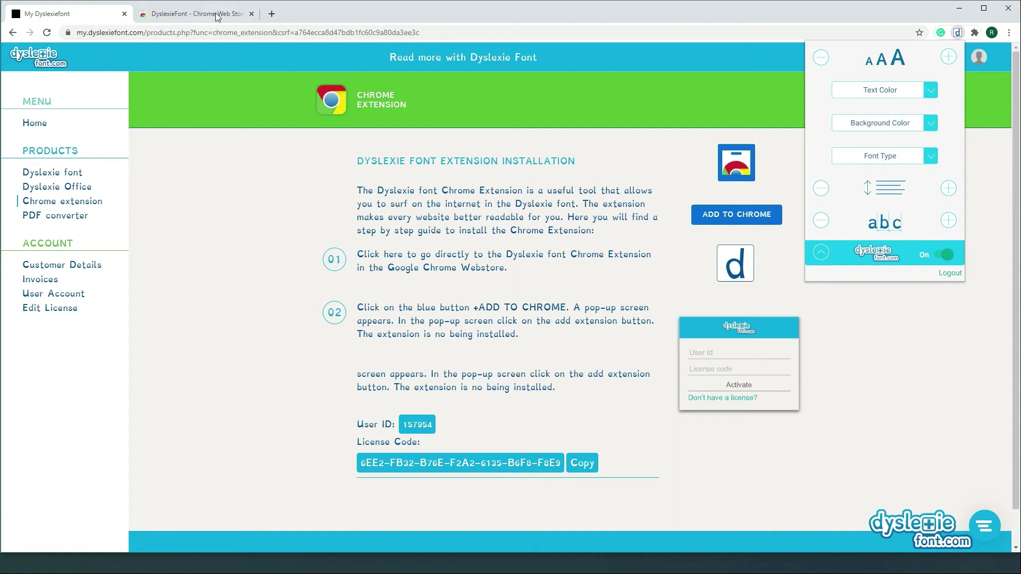
Open bbc.com in a new tab and dismiss the BBC sign-in prompt with Maybe later.
{"action": "left_click", "coordinate": [272, 14]}
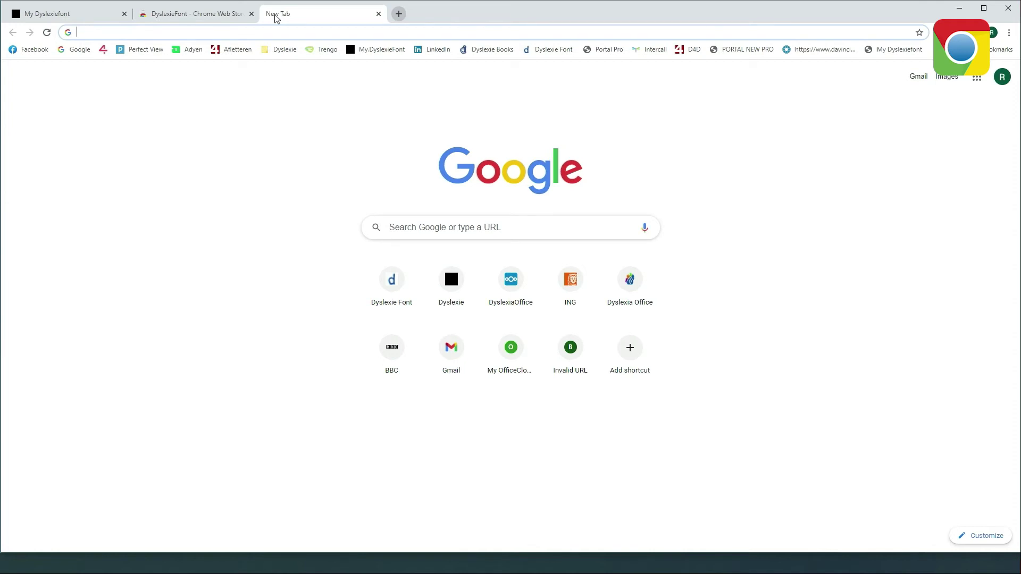
{"action": "type", "text": "bbc"}
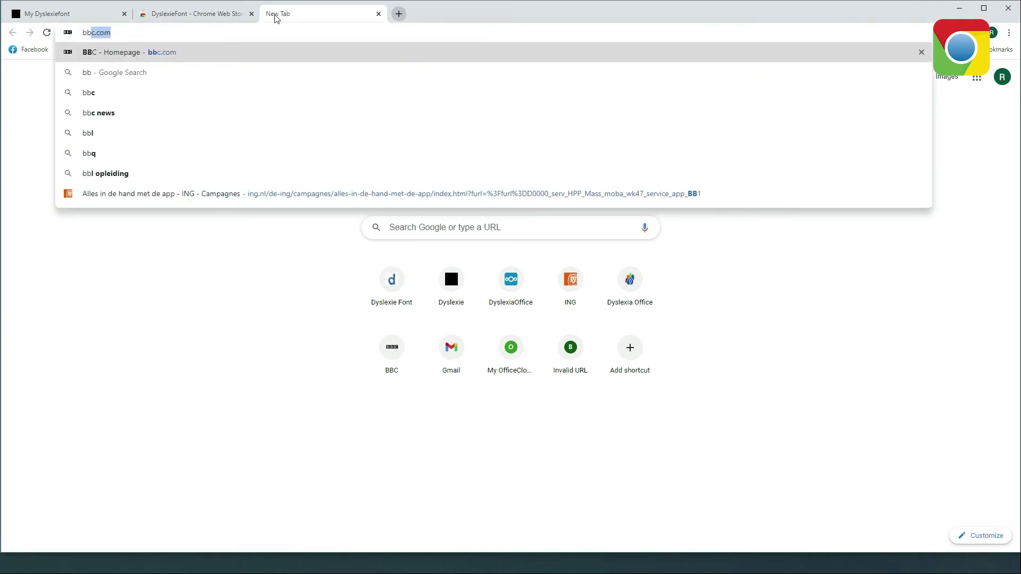
{"action": "key", "text": "Return"}
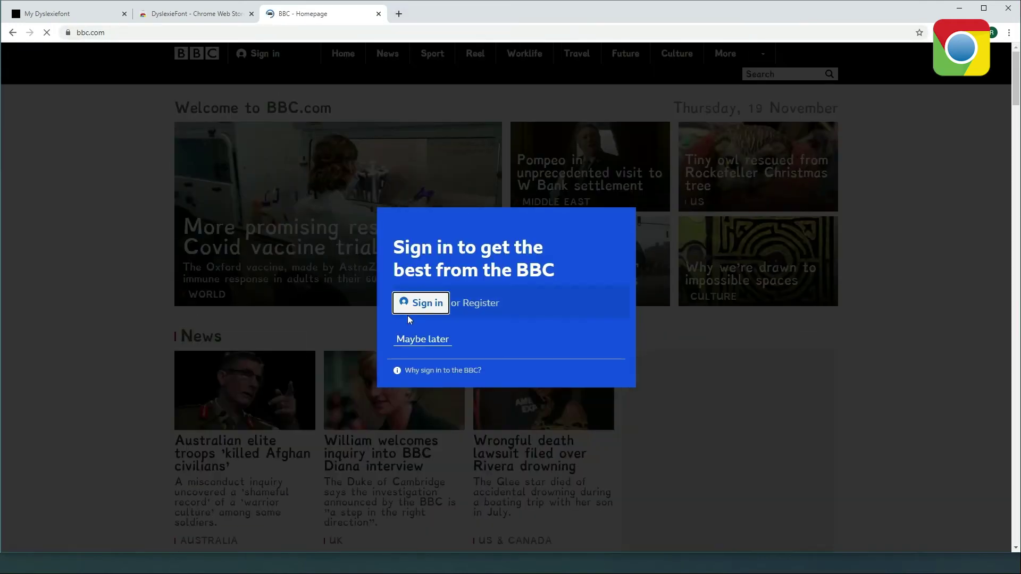
{"action": "left_click", "coordinate": [428, 344]}
Switch the Dyslexie font On for the BBC page, then raise the text size and lower it slightly.
{"action": "left_click", "coordinate": [957, 32]}
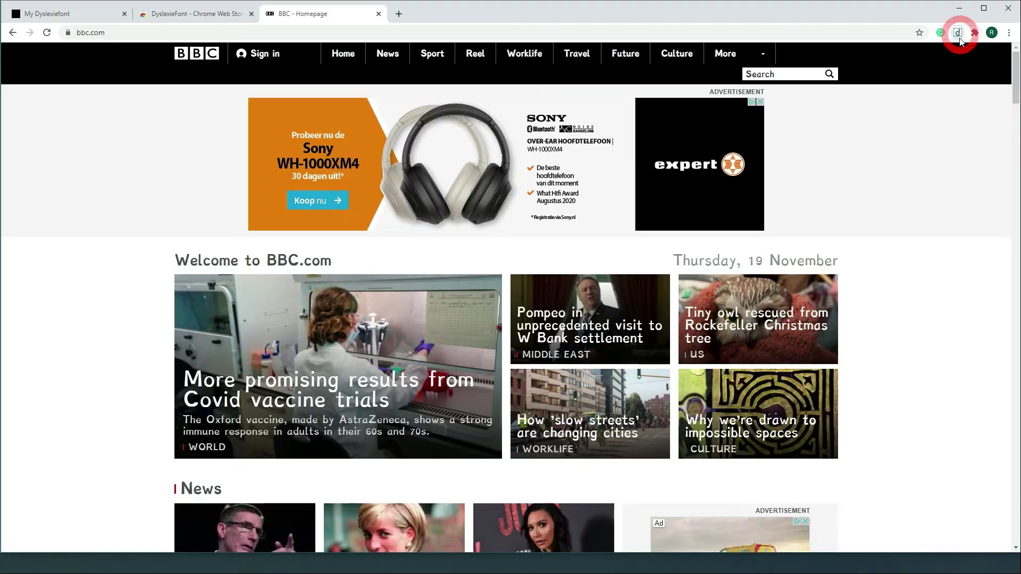
{"action": "left_click", "coordinate": [946, 256]}
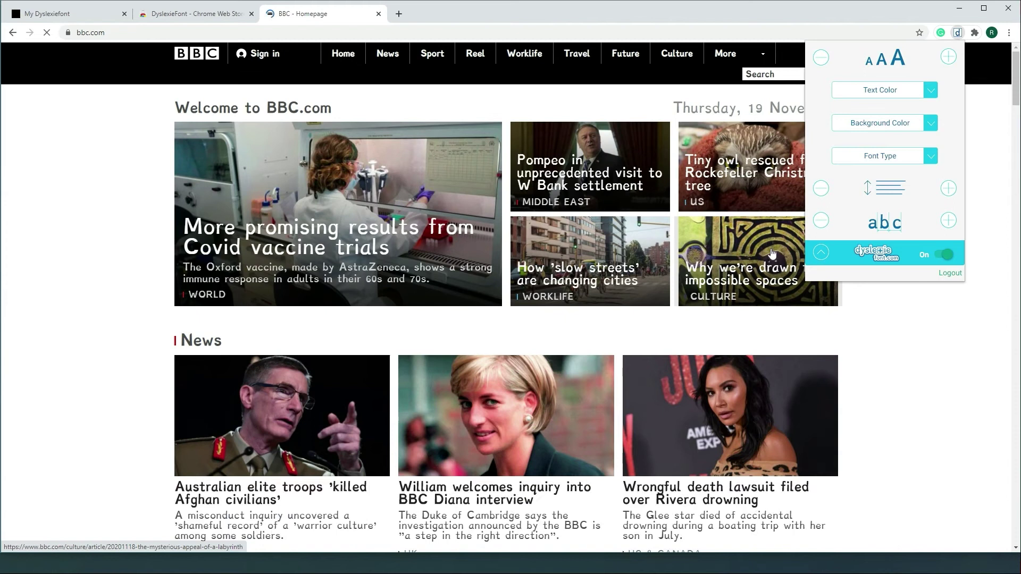
{"action": "scroll", "coordinate": [409, 250], "scroll_direction": "down", "scroll_amount": 5}
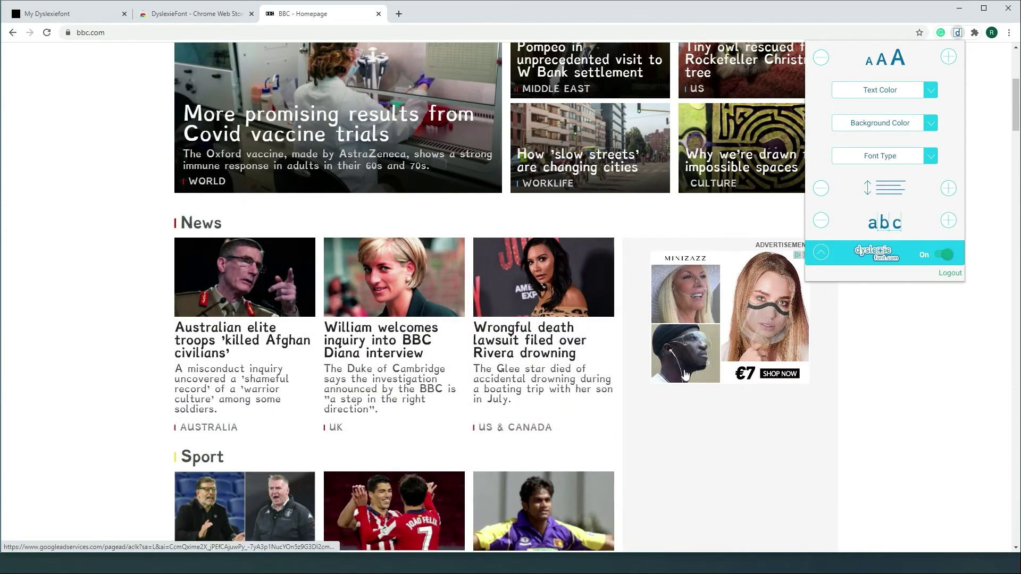
{"action": "scroll", "coordinate": [583, 338], "scroll_direction": "up", "scroll_amount": 5}
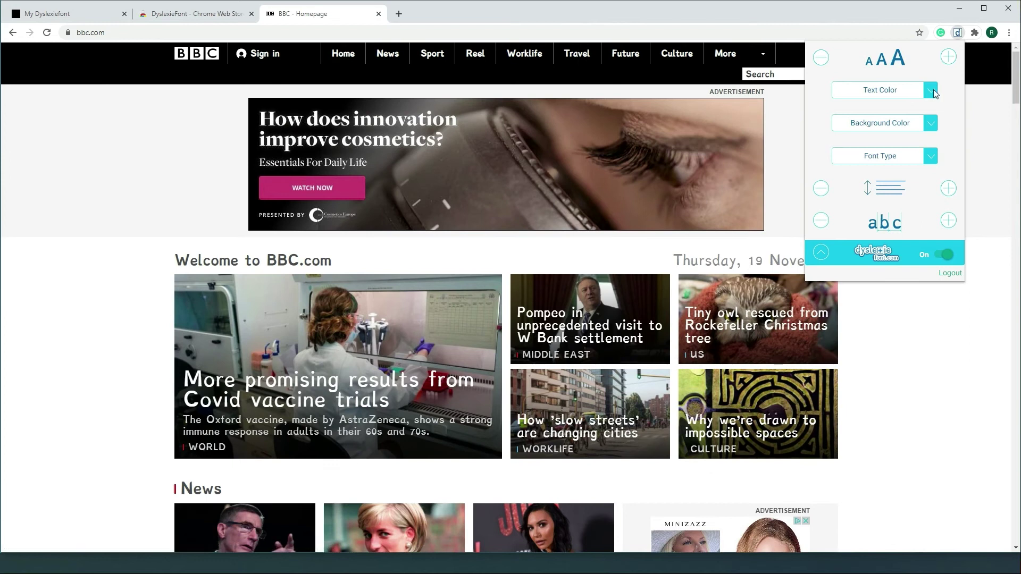
{"action": "left_click", "coordinate": [950, 58]}
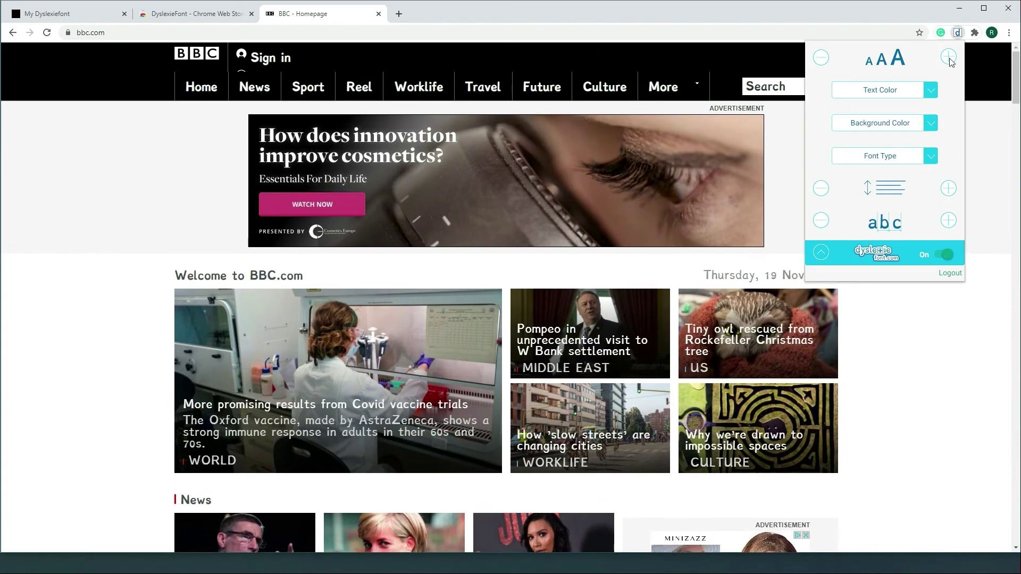
{"action": "left_click", "coordinate": [820, 58]}
Colour the page text Blue 2 and the page background Yellow 1.
{"action": "left_click", "coordinate": [930, 90]}
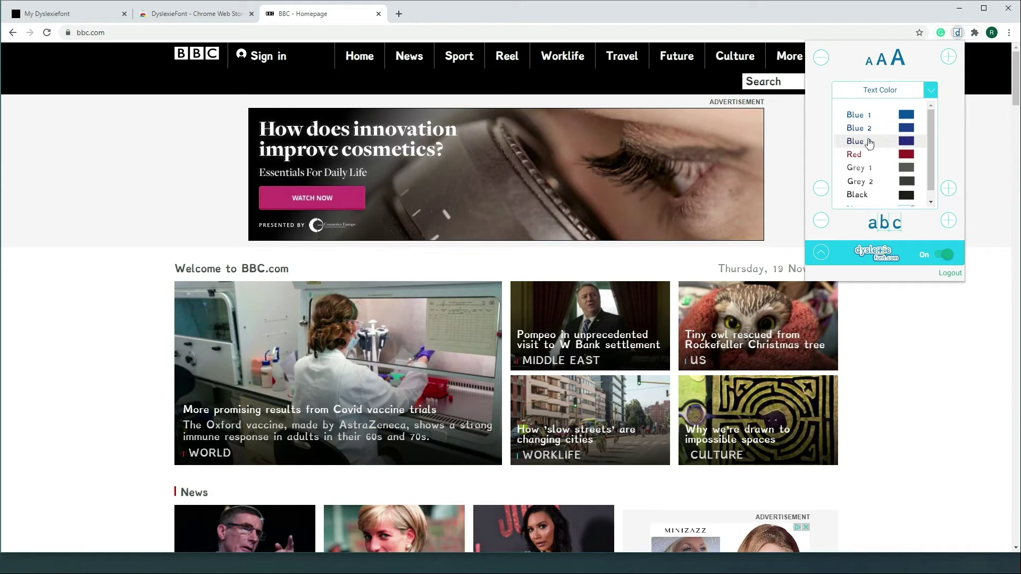
{"action": "left_click", "coordinate": [868, 127]}
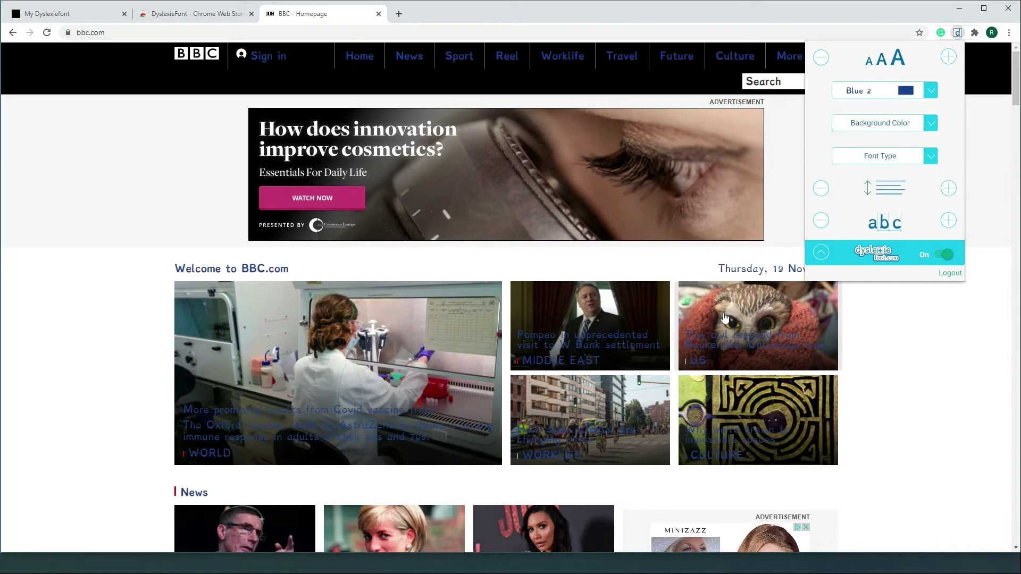
{"action": "left_click", "coordinate": [930, 124]}
{"action": "left_click", "coordinate": [880, 160]}
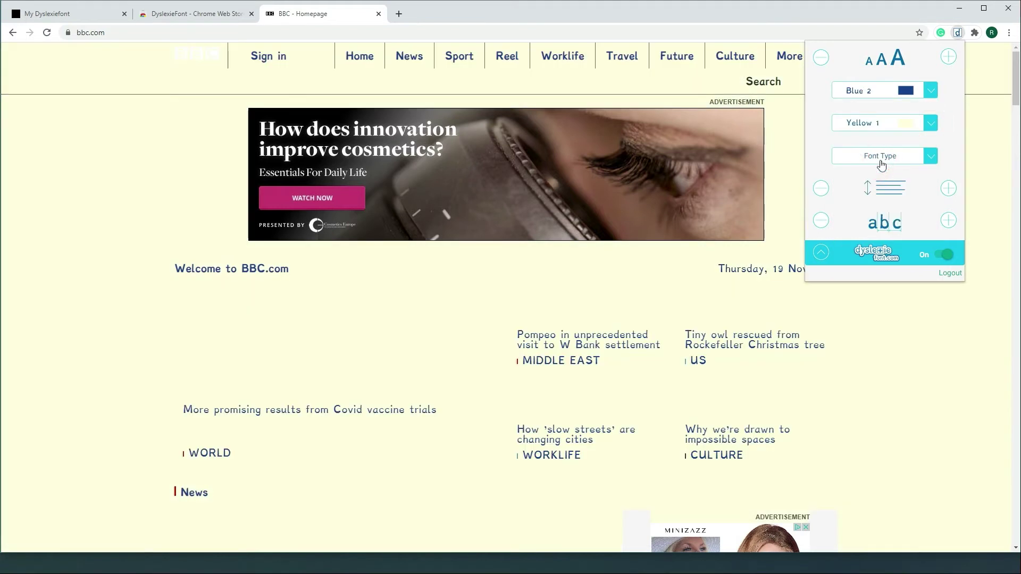
{"action": "scroll", "coordinate": [622, 362], "scroll_direction": "down", "scroll_amount": 8}
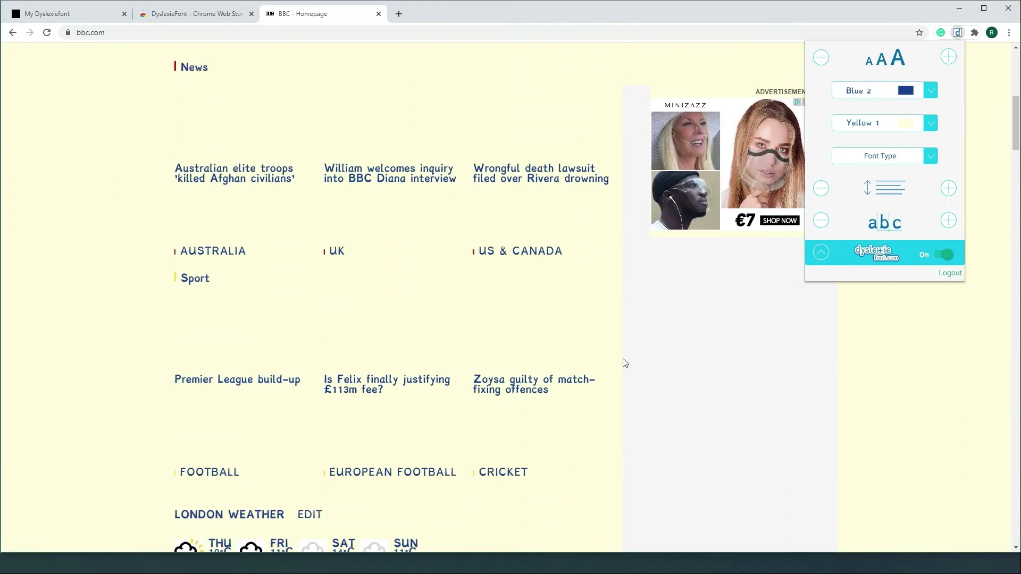
{"action": "scroll", "coordinate": [479, 362], "scroll_direction": "down", "scroll_amount": 2}
{"action": "scroll", "coordinate": [531, 412], "scroll_direction": "up", "scroll_amount": 9}
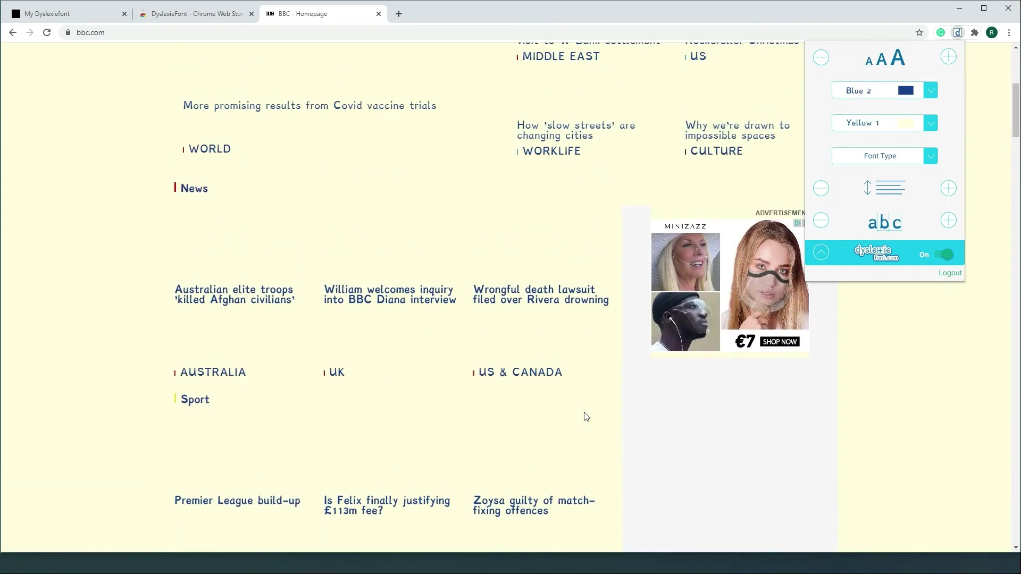
Reset both the background colour and the text colour to None.
{"action": "left_click", "coordinate": [931, 123]}
{"action": "left_click", "coordinate": [875, 145]}
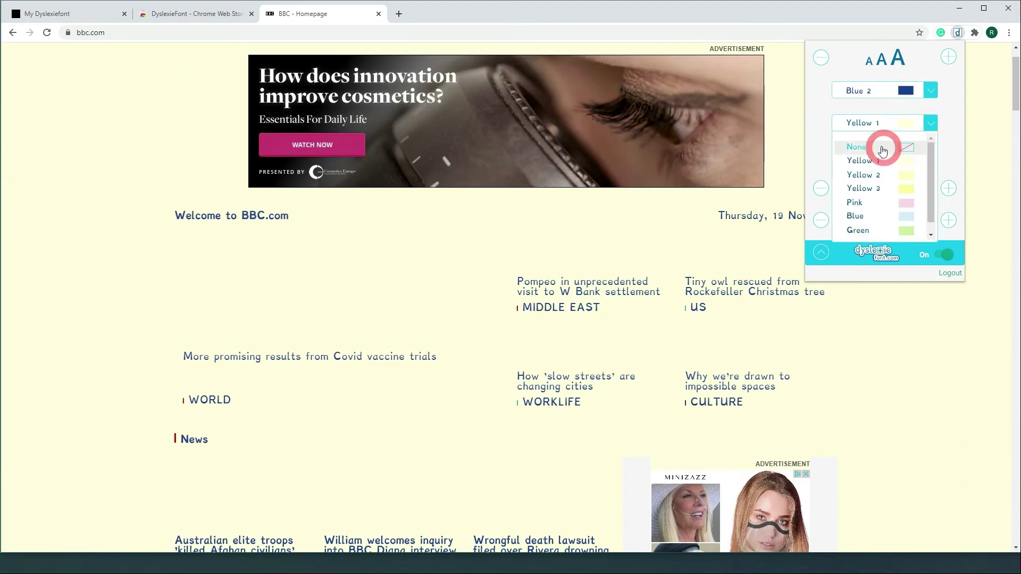
{"action": "left_click", "coordinate": [931, 90]}
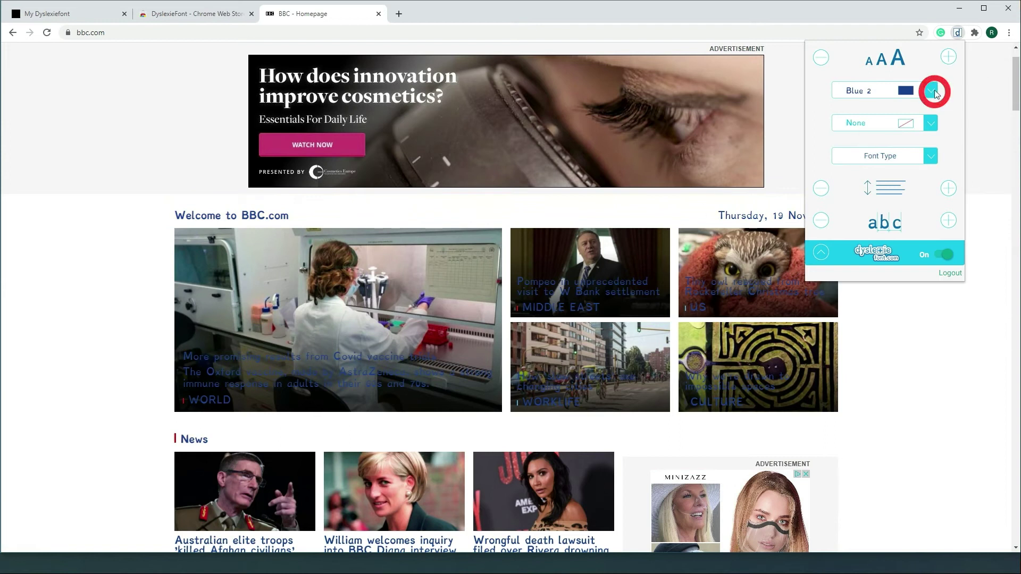
{"action": "scroll", "coordinate": [877, 154], "scroll_direction": "down", "scroll_amount": 2}
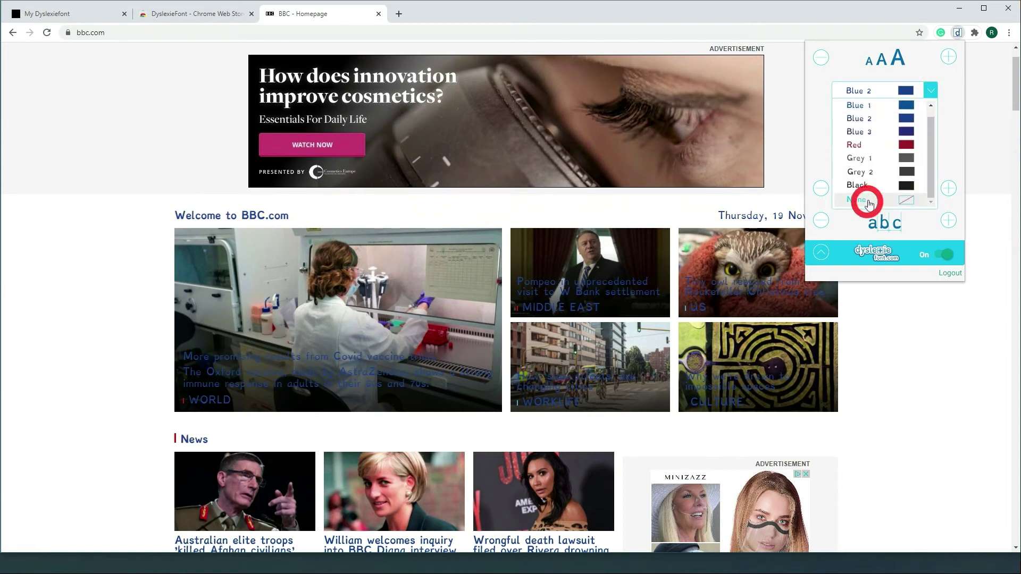
{"action": "left_click", "coordinate": [866, 201]}
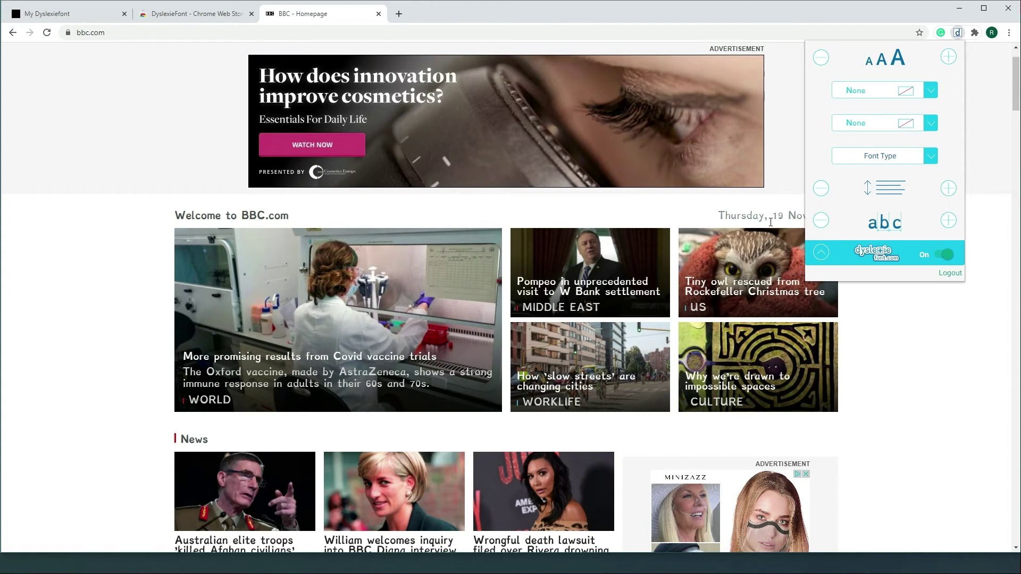
Change the Font Type to Dyslexie aq.
{"action": "left_click", "coordinate": [928, 158]}
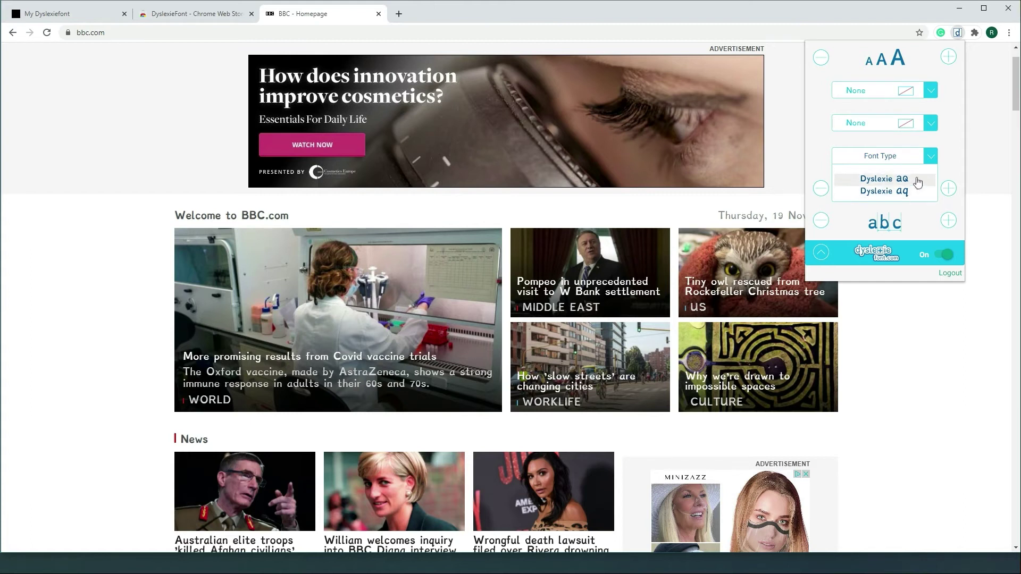
{"action": "left_click", "coordinate": [883, 191]}
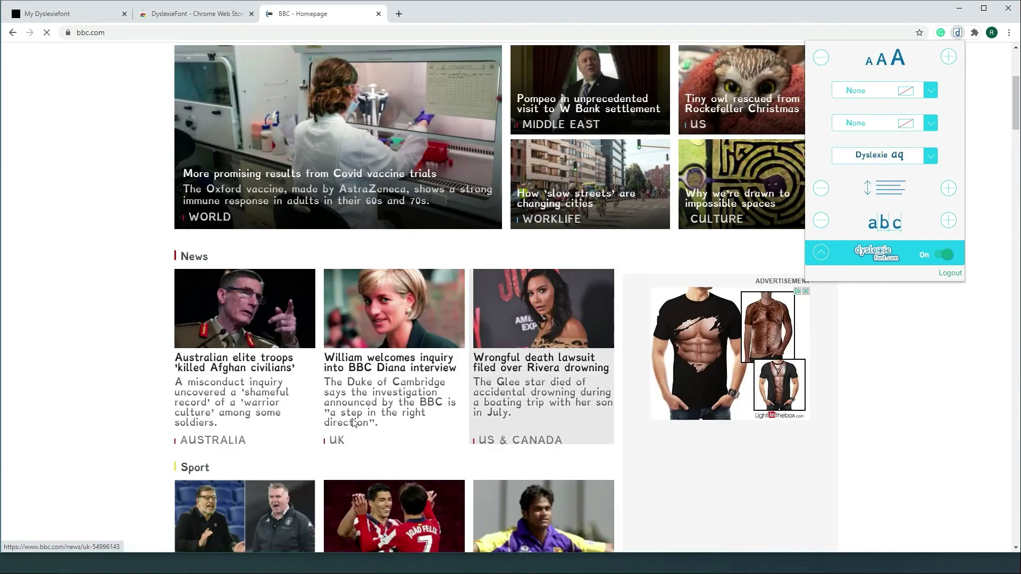
{"action": "scroll", "coordinate": [388, 416], "scroll_direction": "down", "scroll_amount": 5}
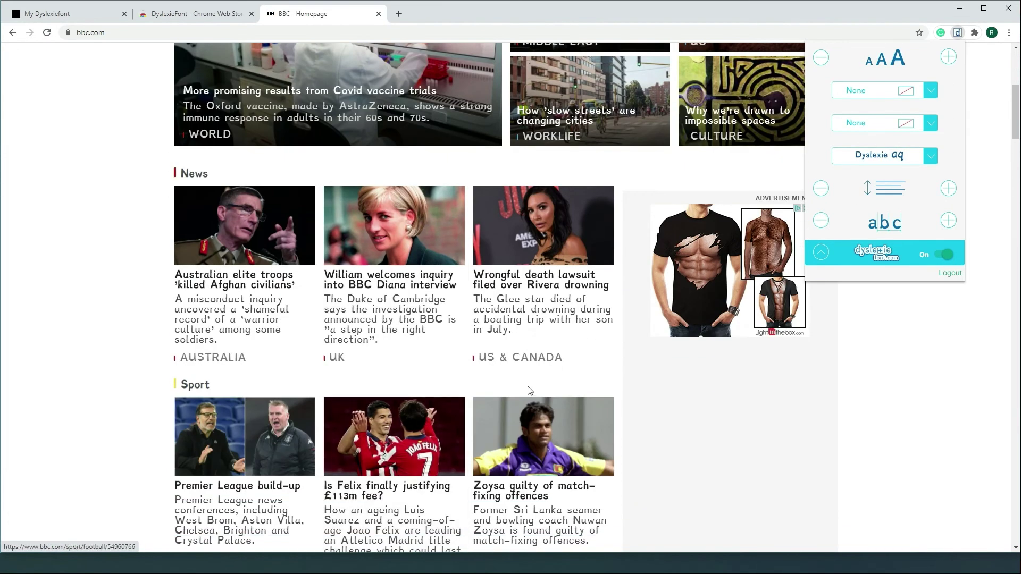
Raise line spacing four steps and lower it two, then widen letter spacing and restore it to normal.
{"action": "left_click", "coordinate": [949, 188]}
{"action": "left_click", "coordinate": [948, 189]}
{"action": "left_click", "coordinate": [948, 189]}
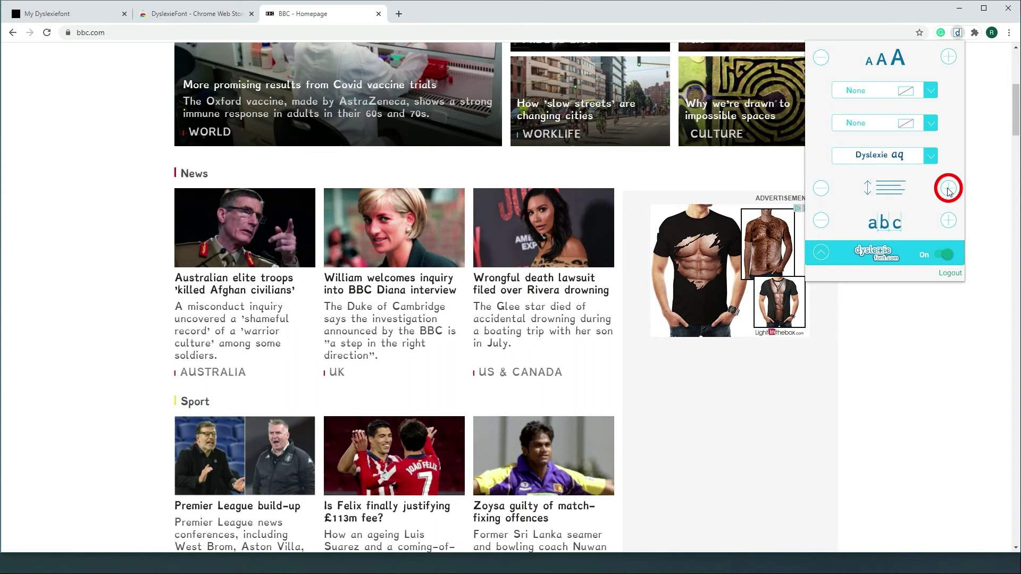
{"action": "left_click", "coordinate": [949, 189]}
{"action": "left_click", "coordinate": [821, 189]}
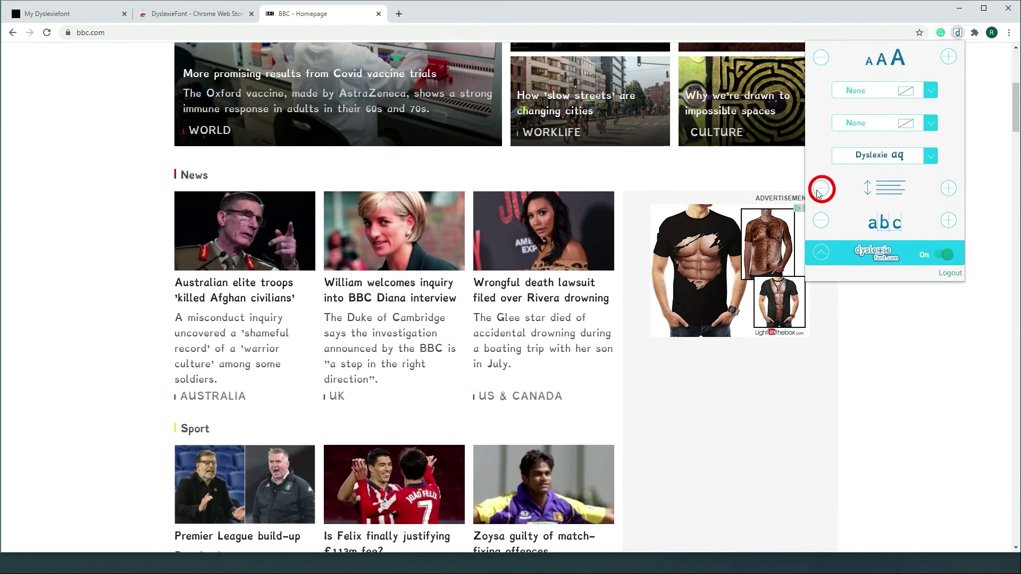
{"action": "left_click", "coordinate": [821, 189]}
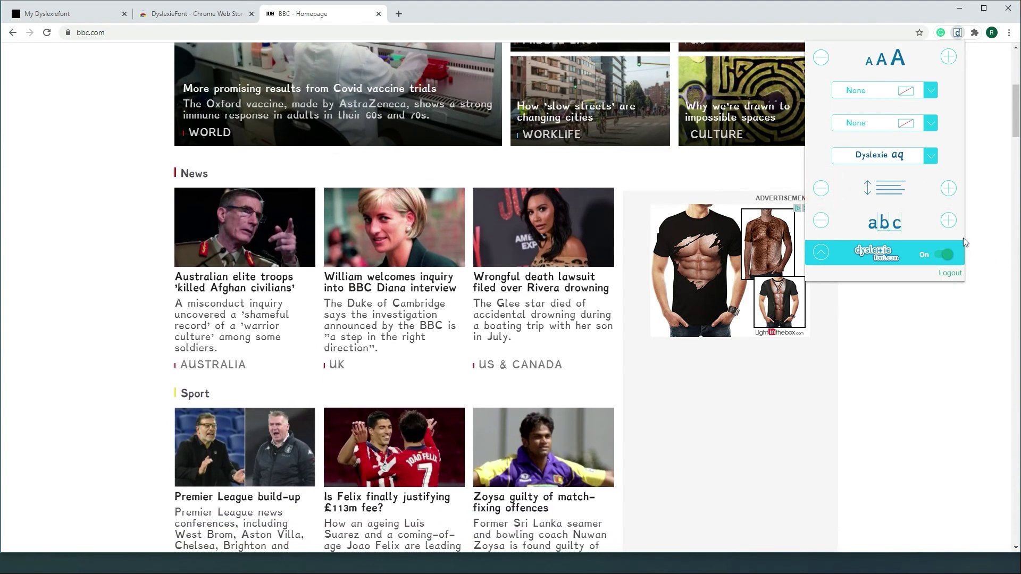
{"action": "left_click", "coordinate": [949, 221]}
{"action": "left_click", "coordinate": [821, 220]}
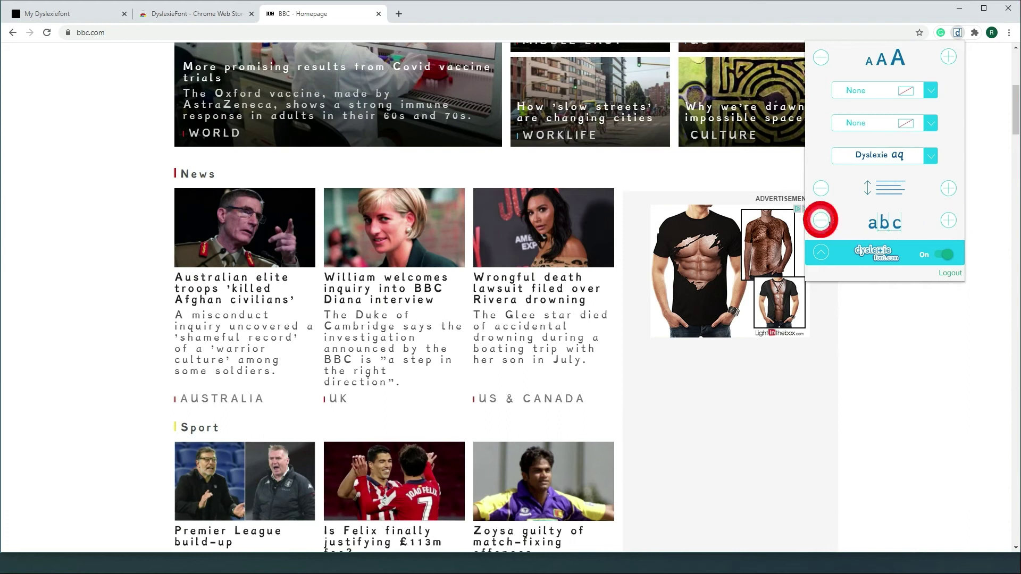
{"action": "left_click", "coordinate": [821, 221]}
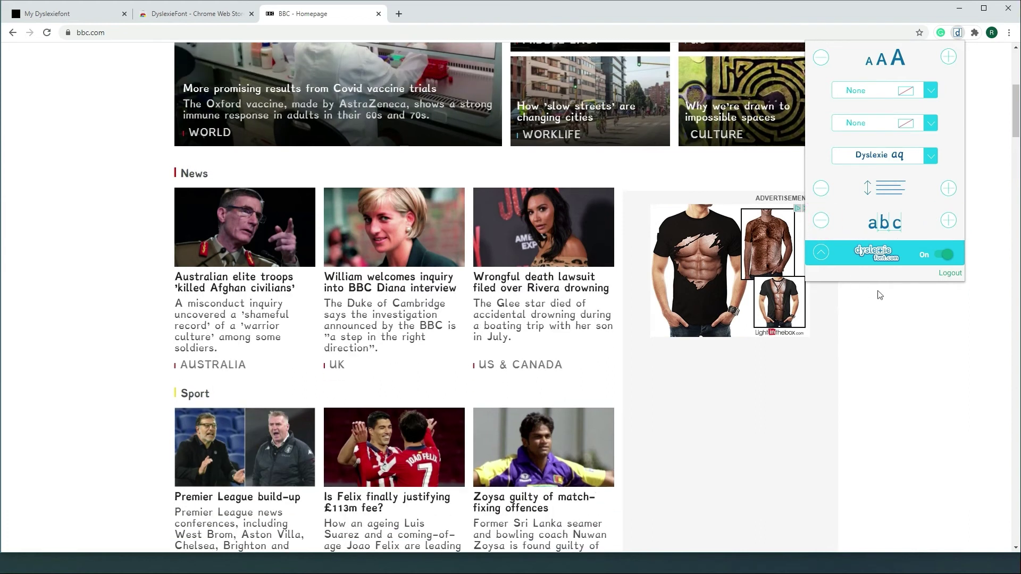
Collapse and re-expand the Dyslexie panel, then flip its On/Off toggle to Off.
{"action": "left_click", "coordinate": [822, 254]}
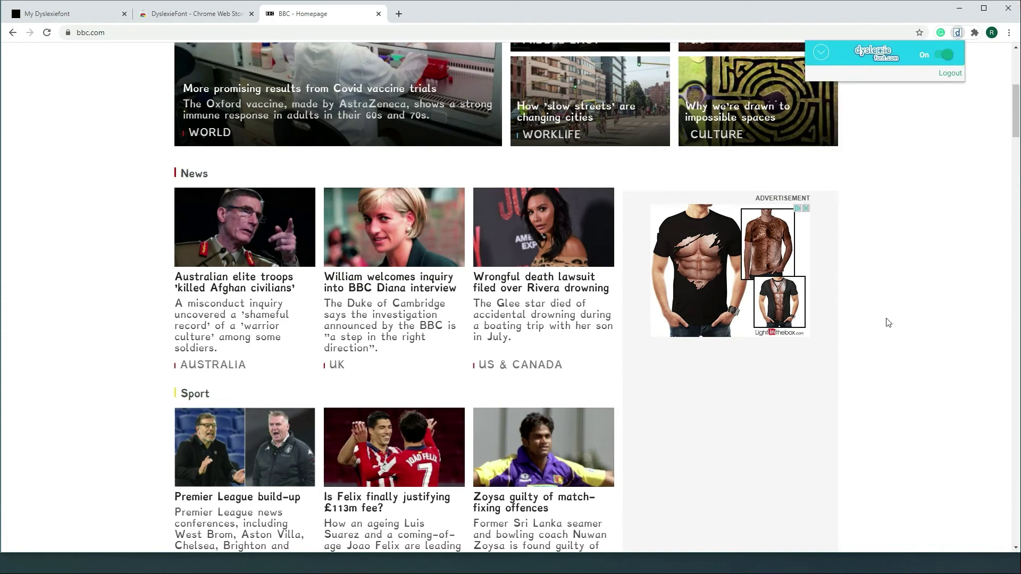
{"action": "scroll", "coordinate": [653, 333], "scroll_direction": "up", "scroll_amount": 6}
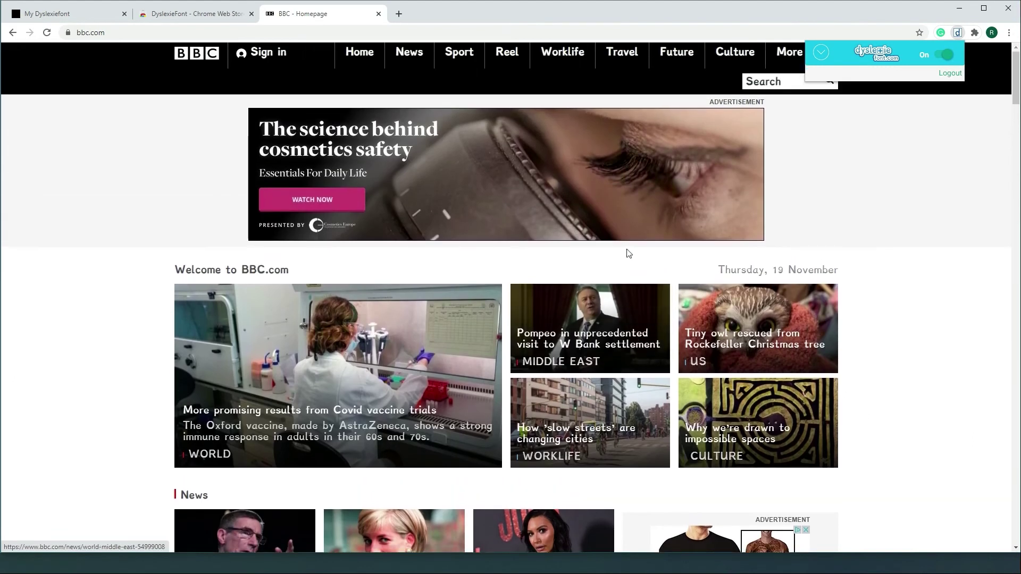
{"action": "scroll", "coordinate": [649, 225], "scroll_direction": "down", "scroll_amount": 8}
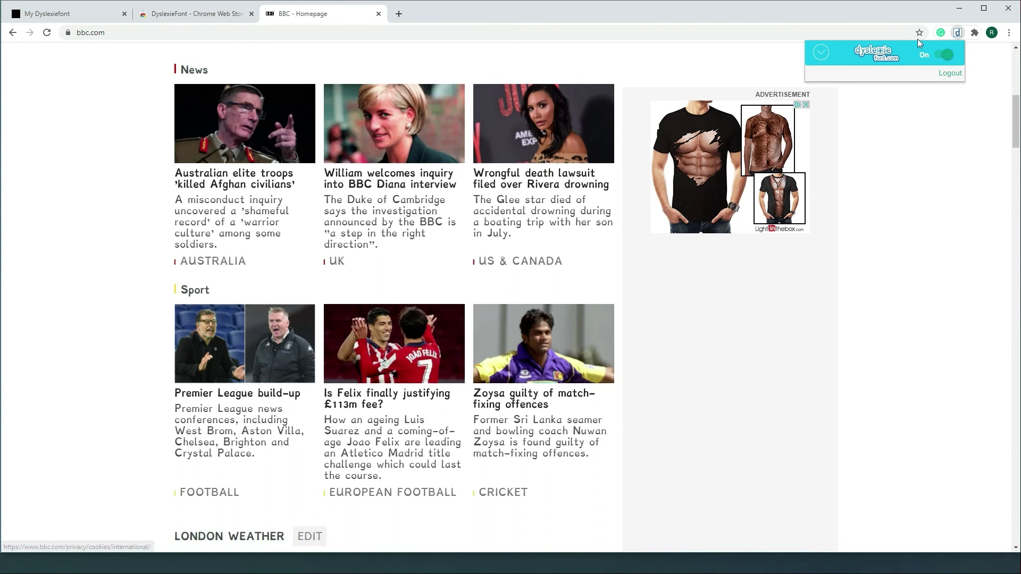
{"action": "left_click", "coordinate": [821, 52]}
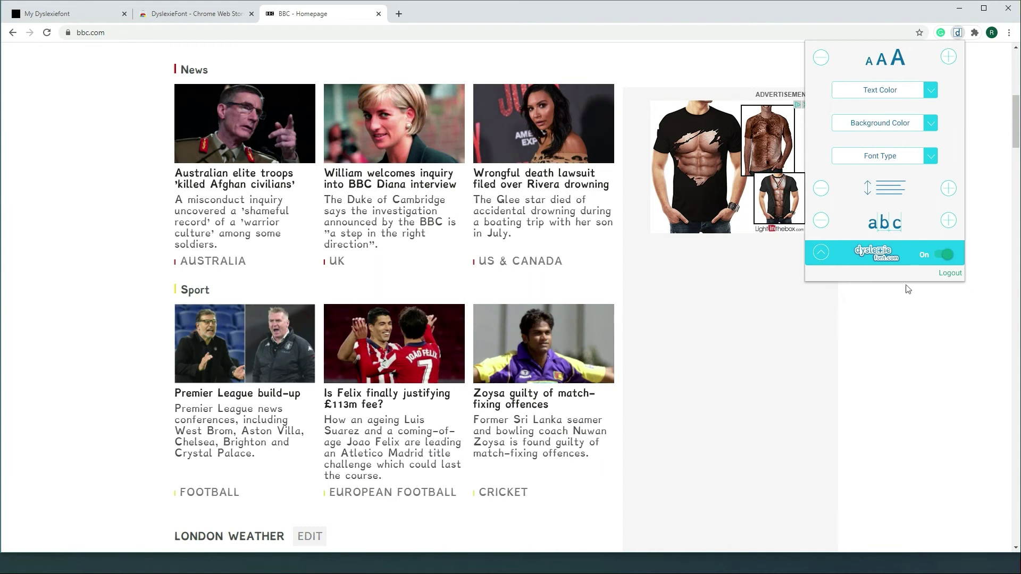
{"action": "left_click", "coordinate": [945, 255]}
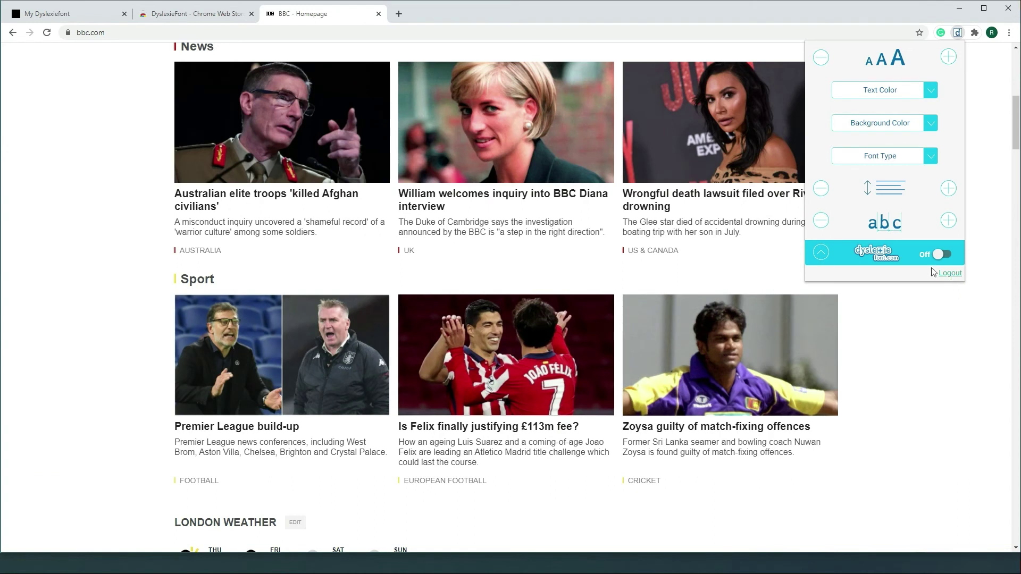
Back on the BBC tab, toggle the Dyslexie font off and then On again from the toolbar popup.
{"action": "left_click", "coordinate": [68, 13]}
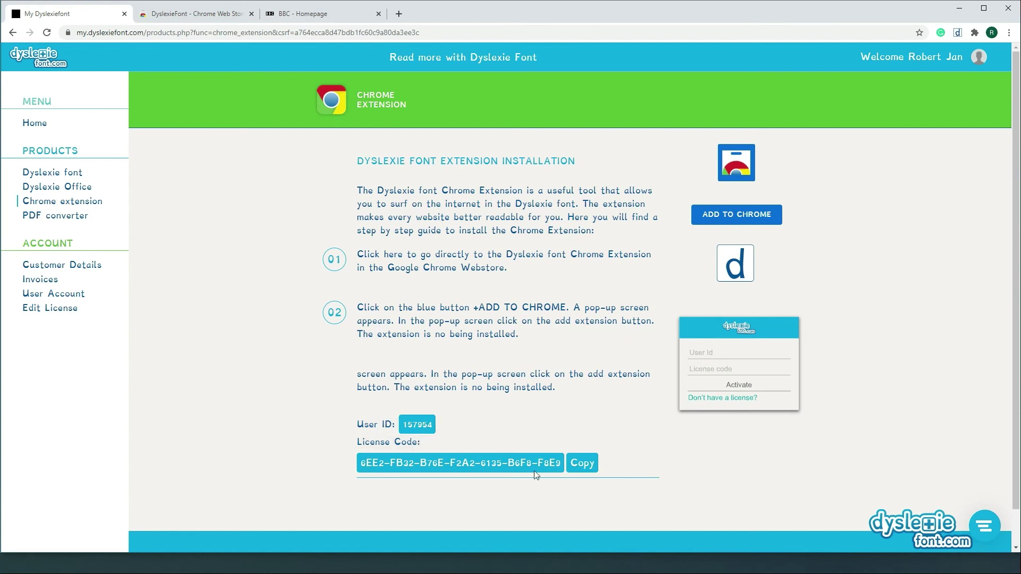
{"action": "left_click", "coordinate": [305, 10]}
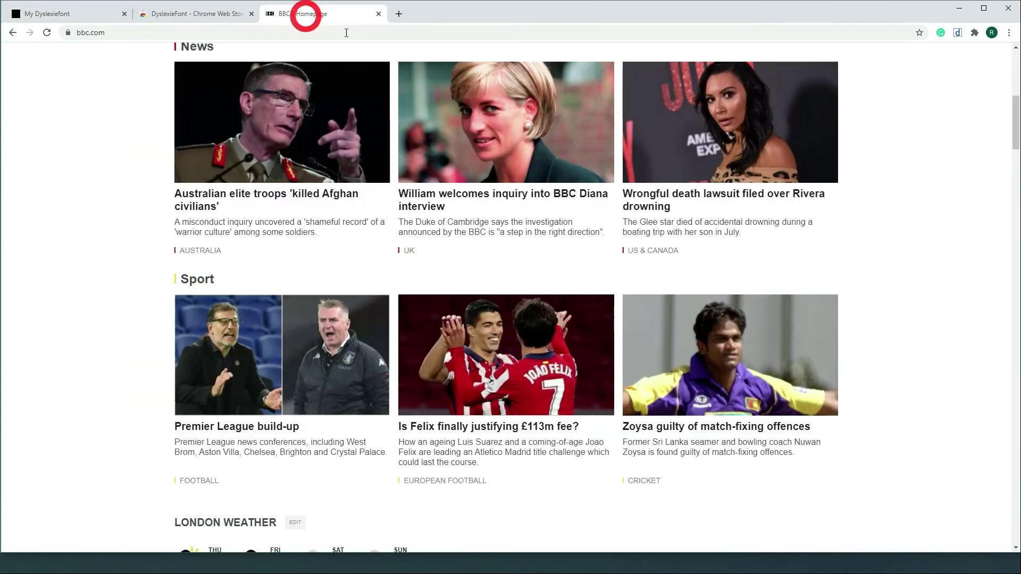
{"action": "left_click", "coordinate": [958, 32]}
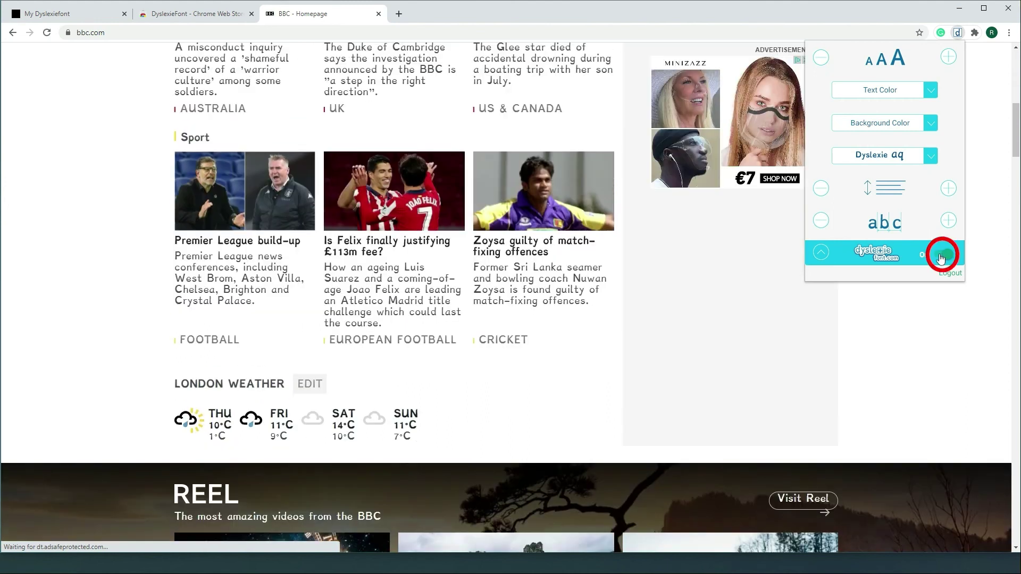
{"action": "left_click", "coordinate": [944, 255]}
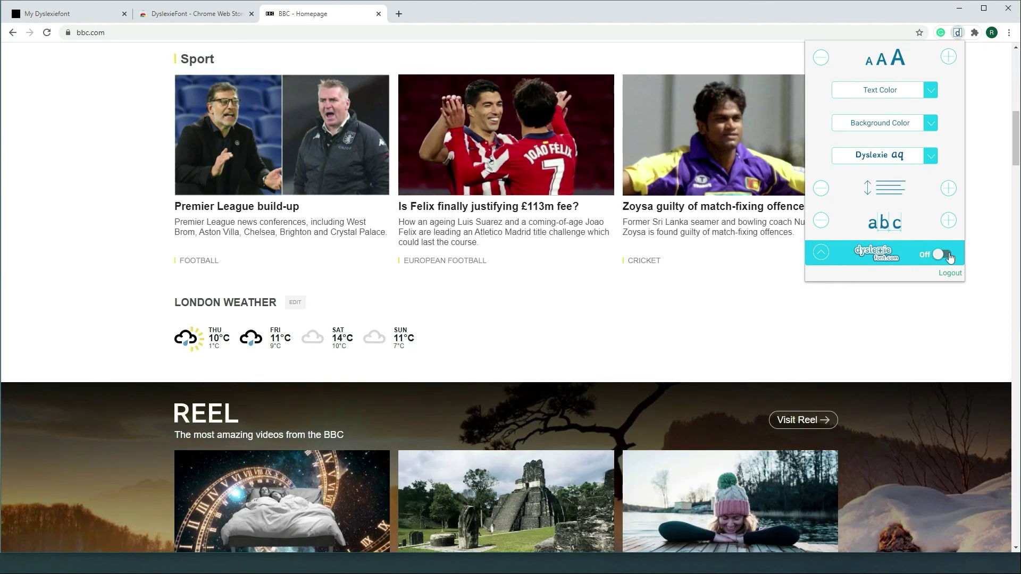
{"action": "left_click", "coordinate": [941, 255]}
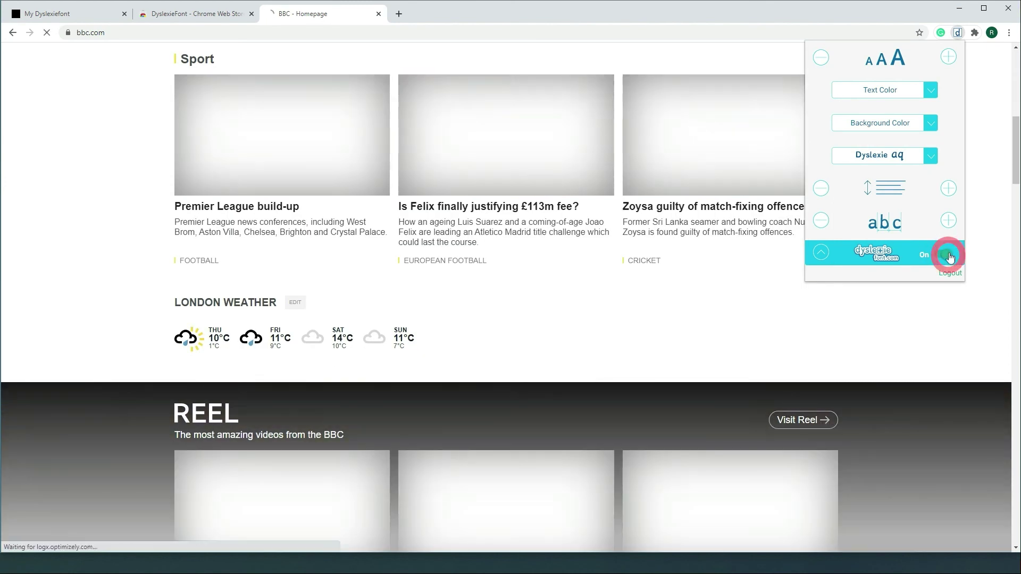
Close the Dyslexie popup by clicking on the BBC page beside it.
{"action": "scroll", "coordinate": [673, 330], "scroll_direction": "up", "scroll_amount": 12}
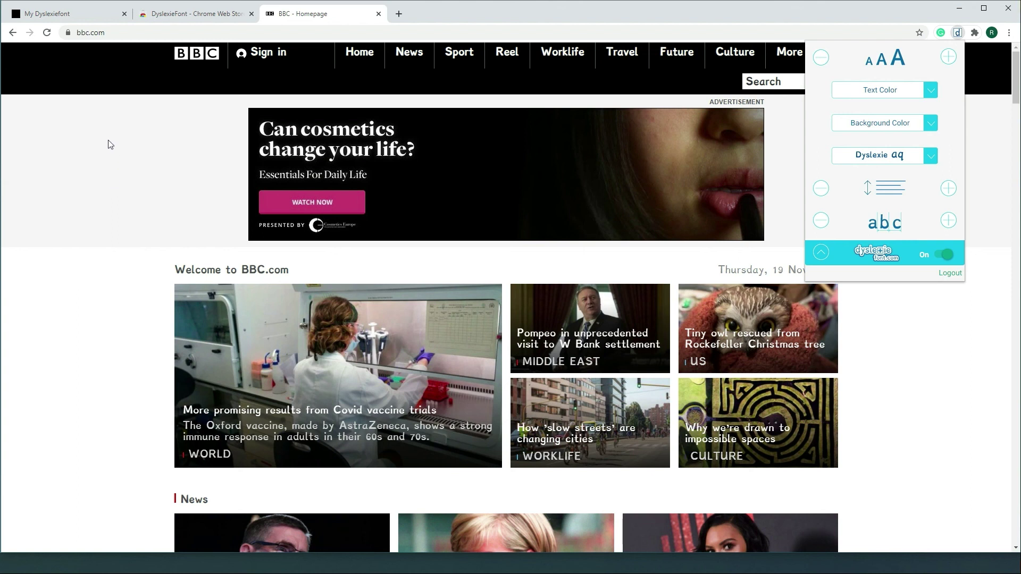
{"action": "left_click", "coordinate": [908, 301]}
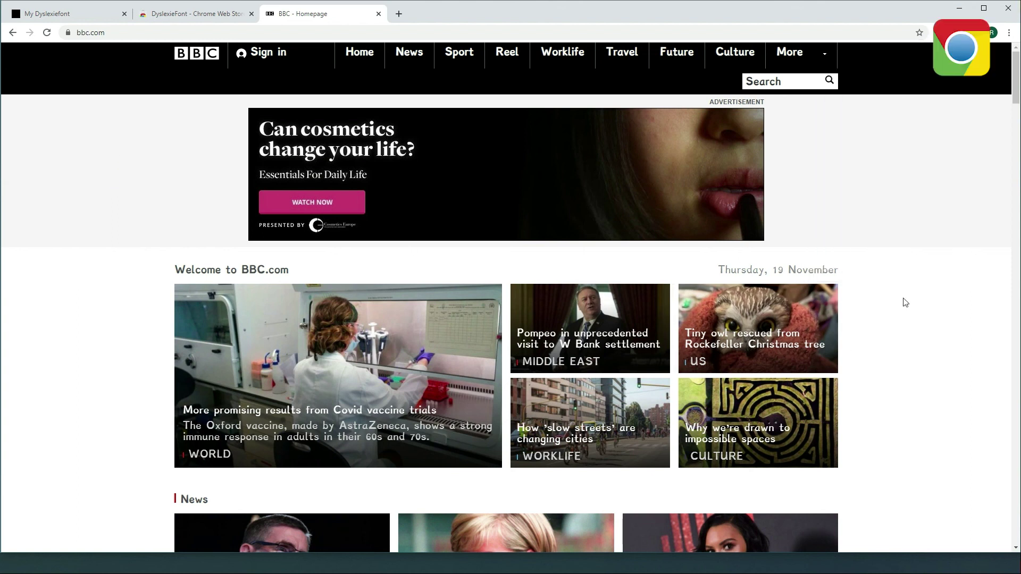